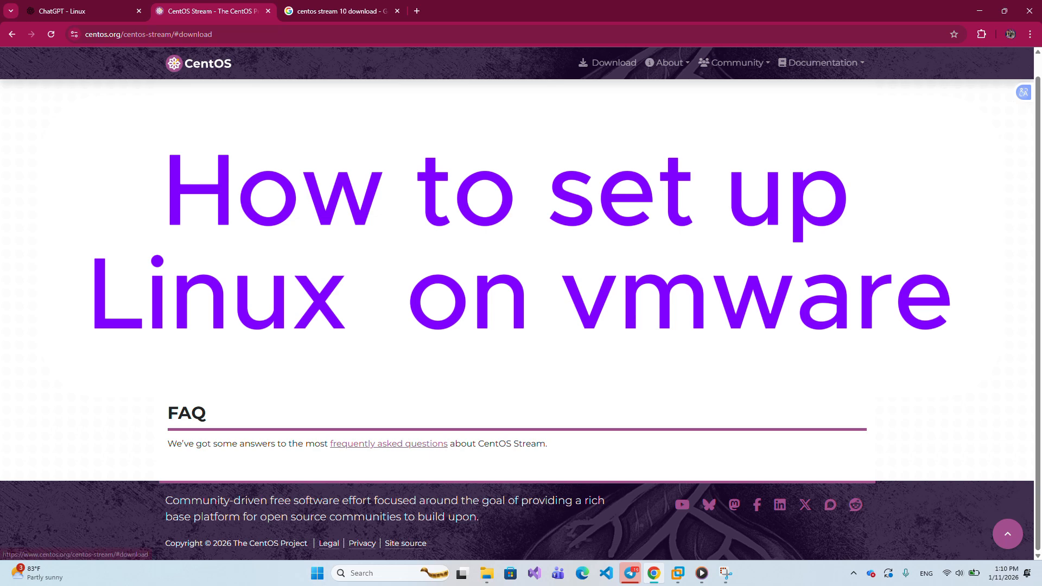
- Go to the CentOS.org Download page listing the CentOS Stream 10 images
left_click(623, 60)
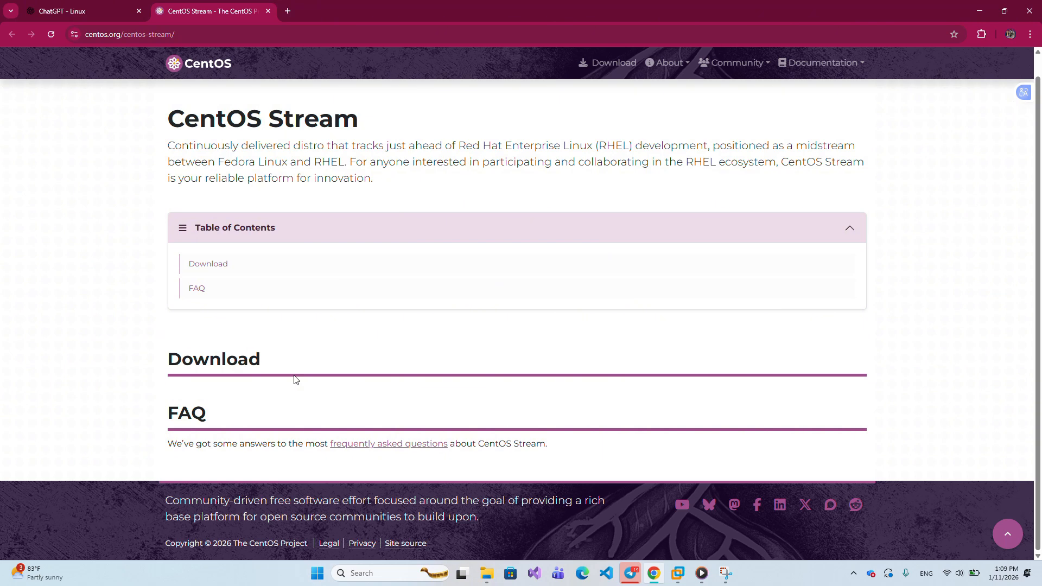
scroll(330, 294, "up", 1)
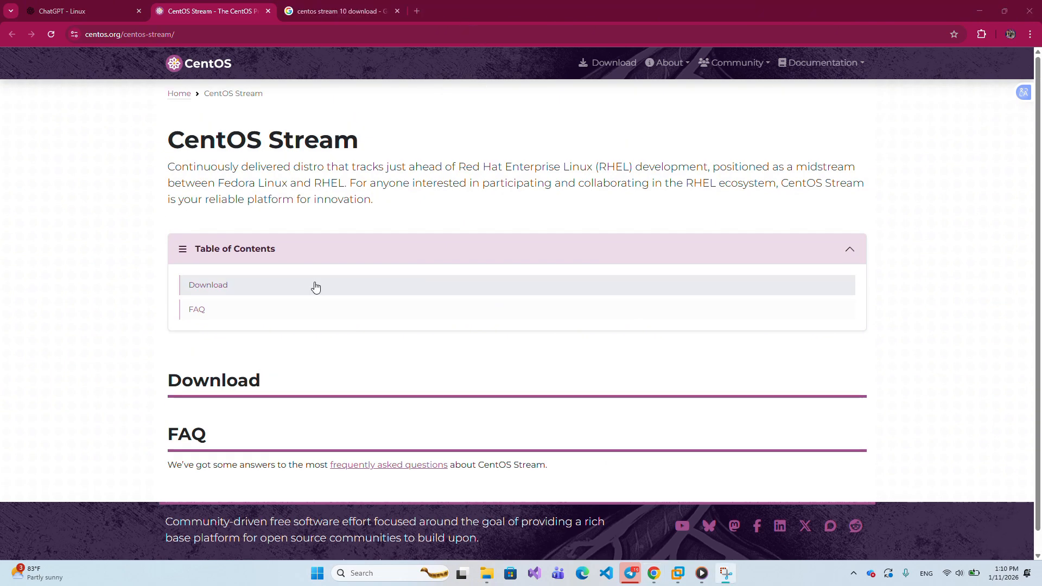
left_click(316, 288)
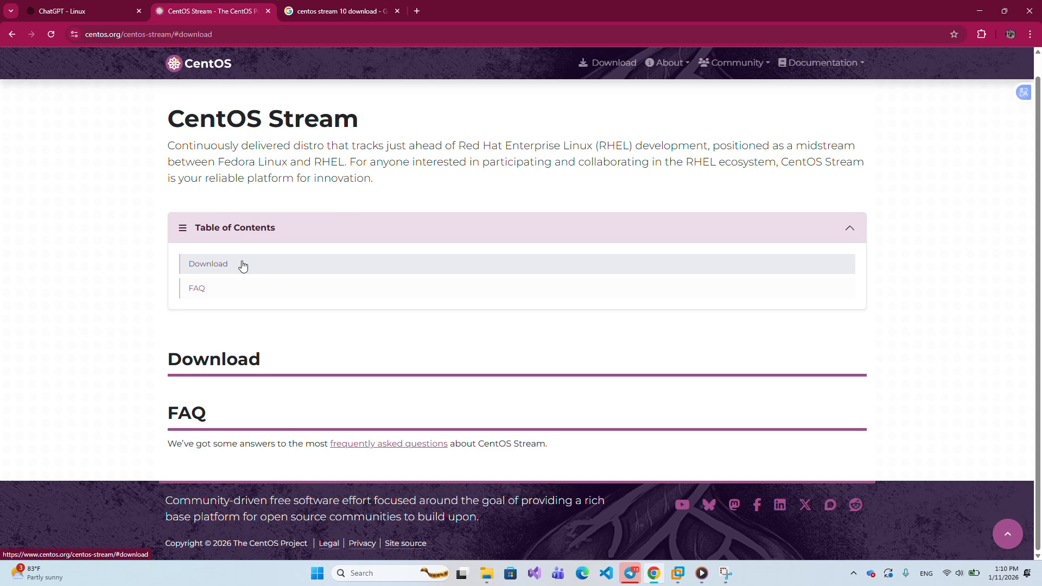
left_click(623, 60)
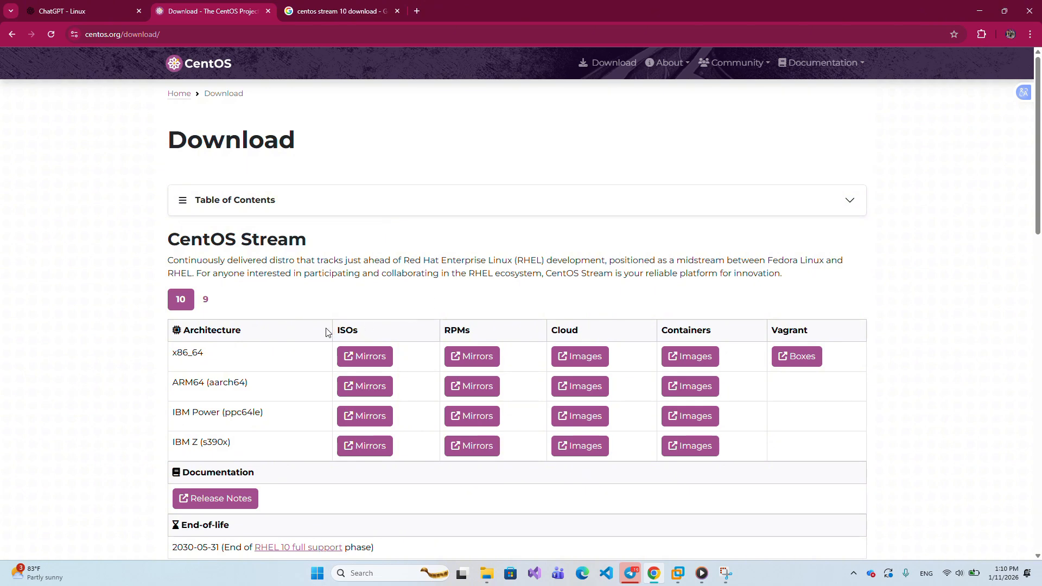
- Download the x86_64 CentOS Stream 10 DVD ISO from the mirrors and confirm the download is progressing
scroll(314, 335, "down", 4)
scroll(314, 336, "down", 1)
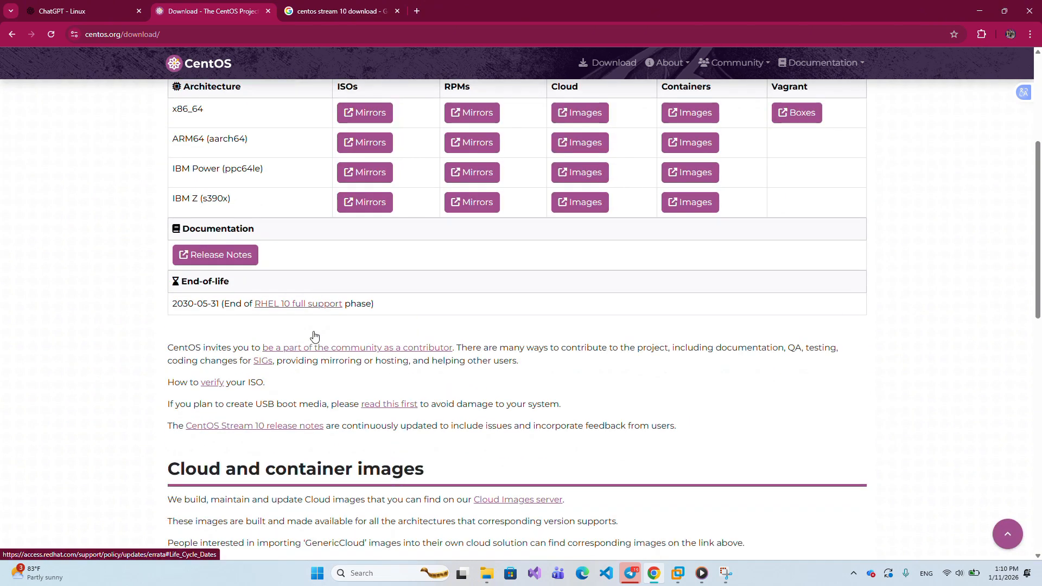
scroll(314, 336, "down", 4)
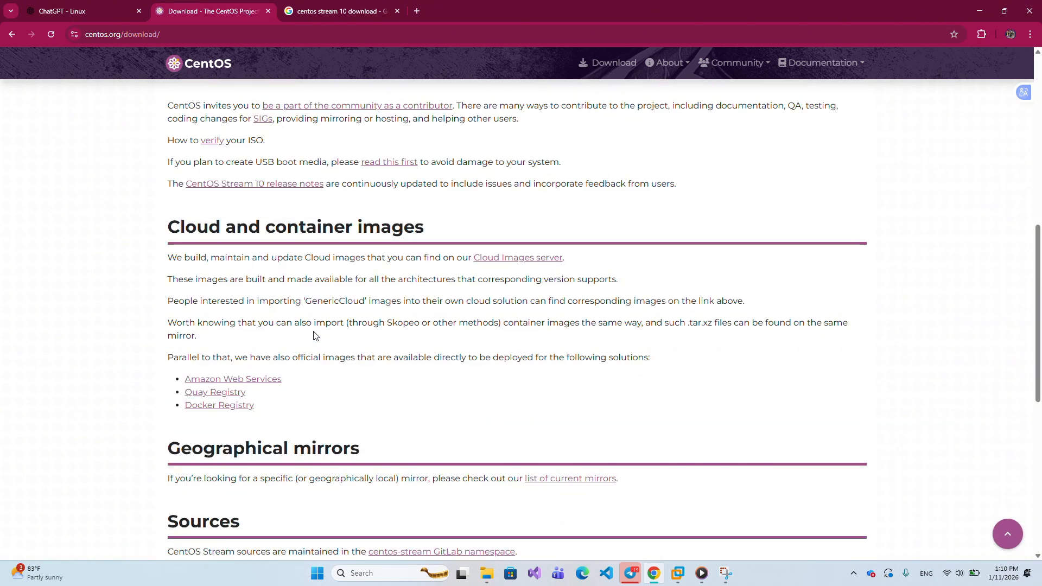
scroll(314, 336, "up", 6)
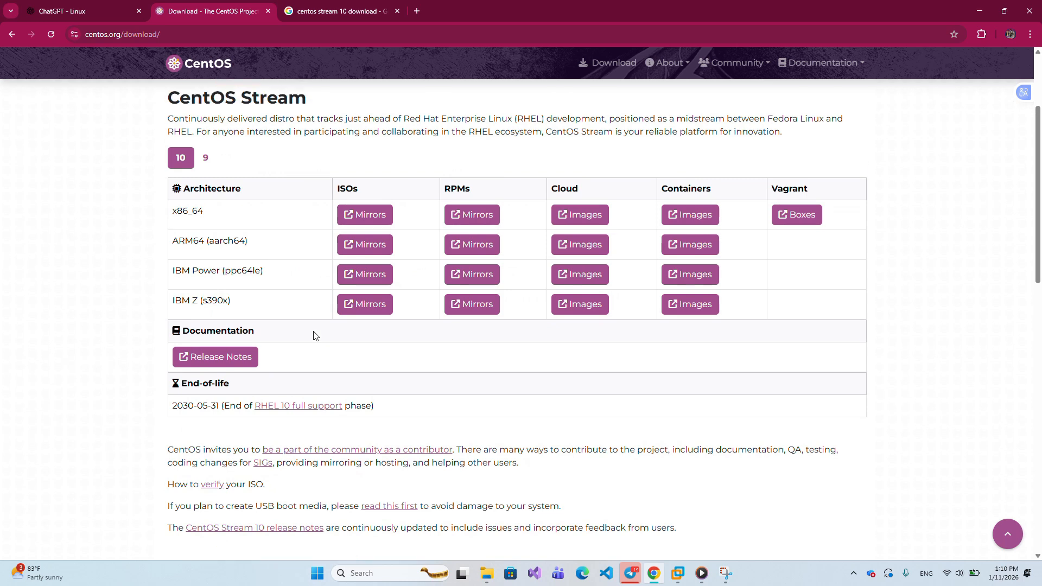
scroll(314, 336, "up", 1)
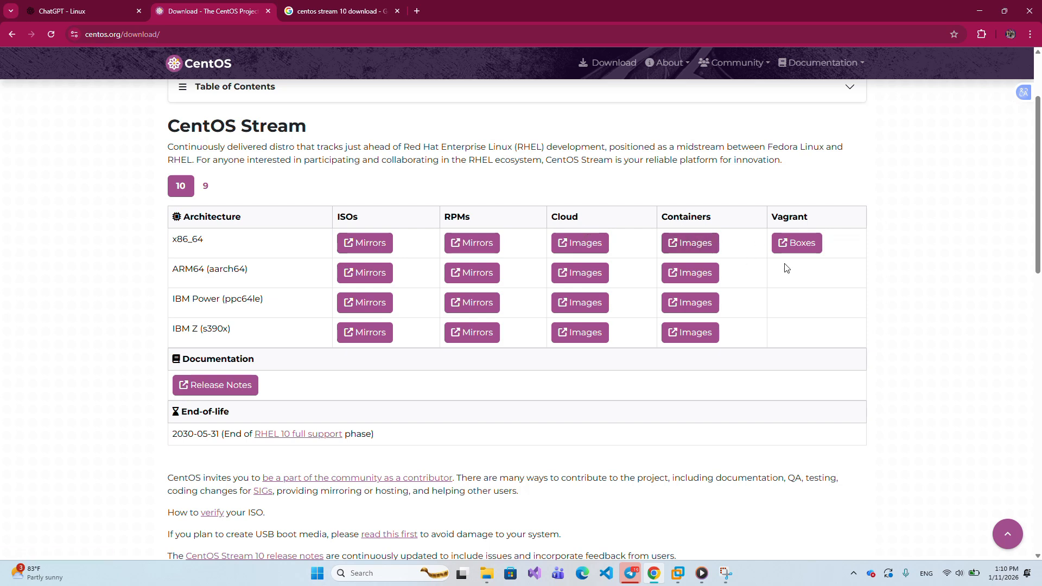
left_click(376, 244)
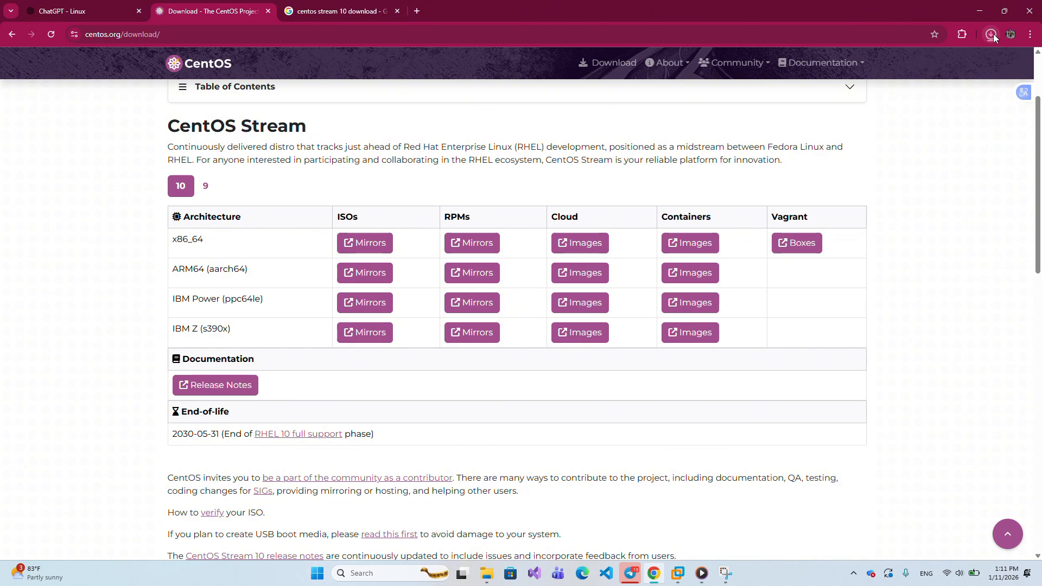
left_click(991, 34)
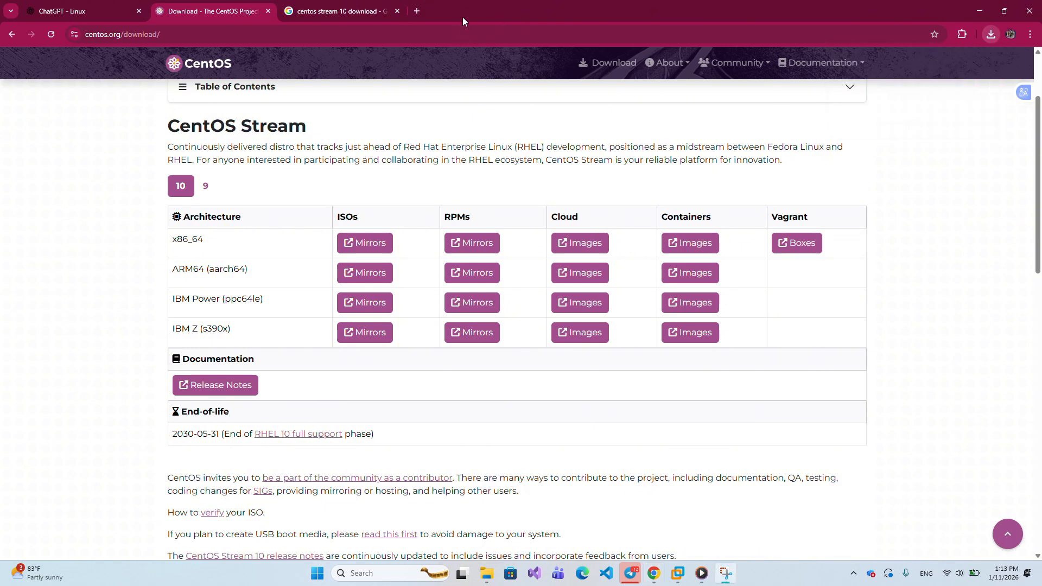
- Recheck the ISO download status and scroll through the Ubuntu 22.04.5 file list
left_click(992, 37)
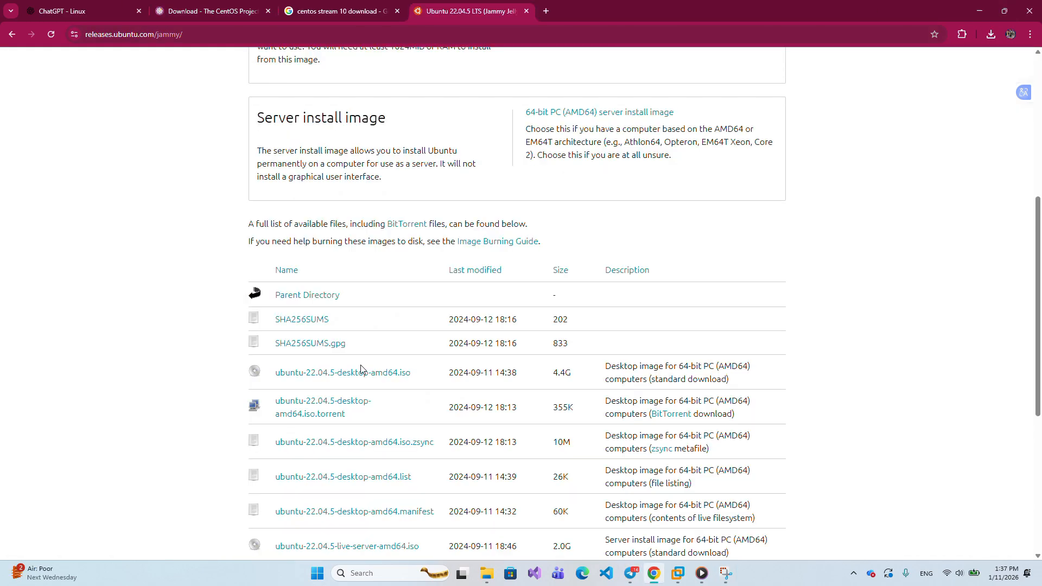
scroll(361, 369, "down", 3)
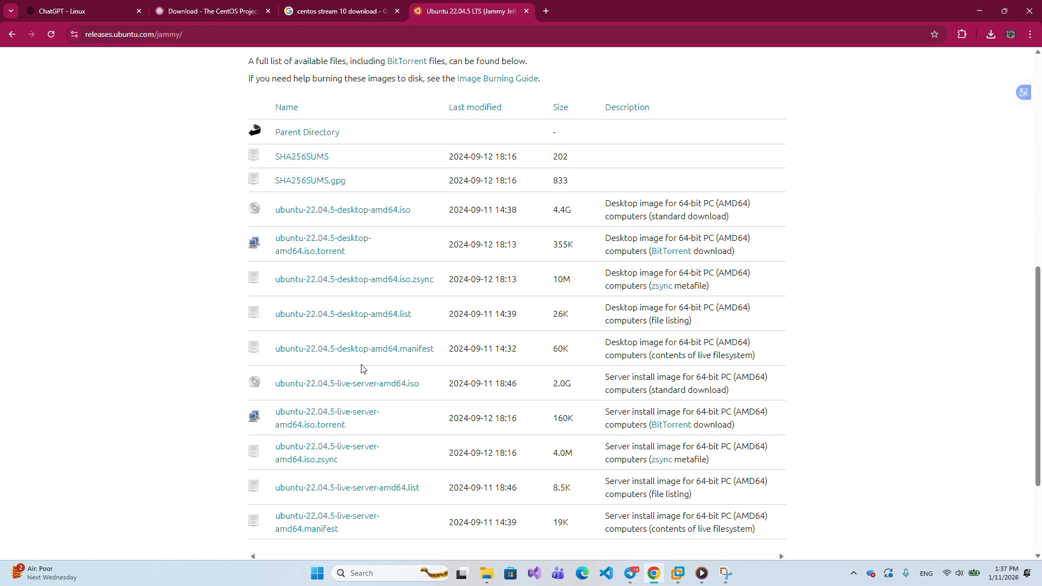
scroll(363, 369, "up", 5)
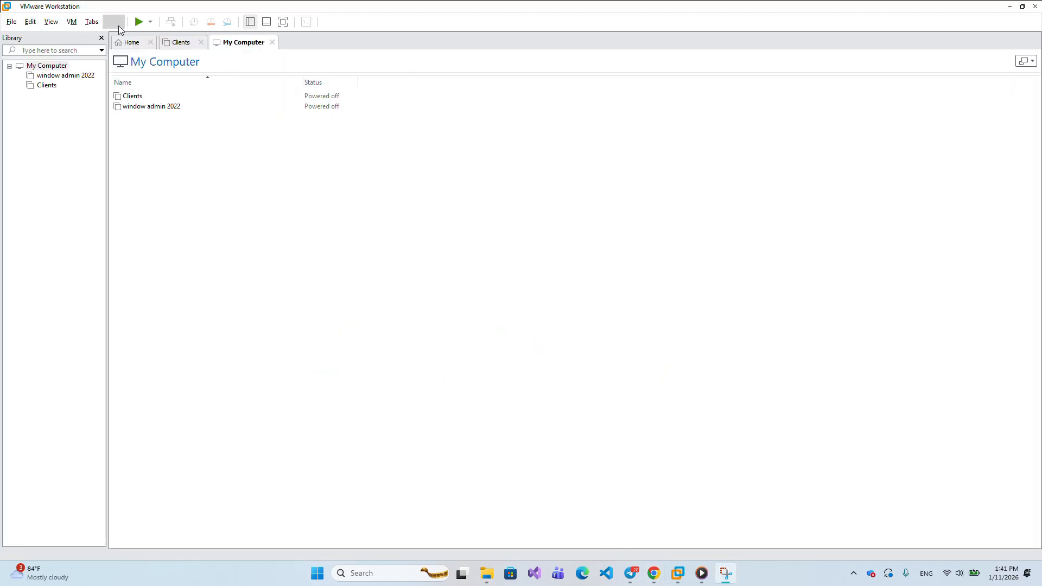
- Launch the New Virtual Machine Wizard from the File menu
left_click(12, 22)
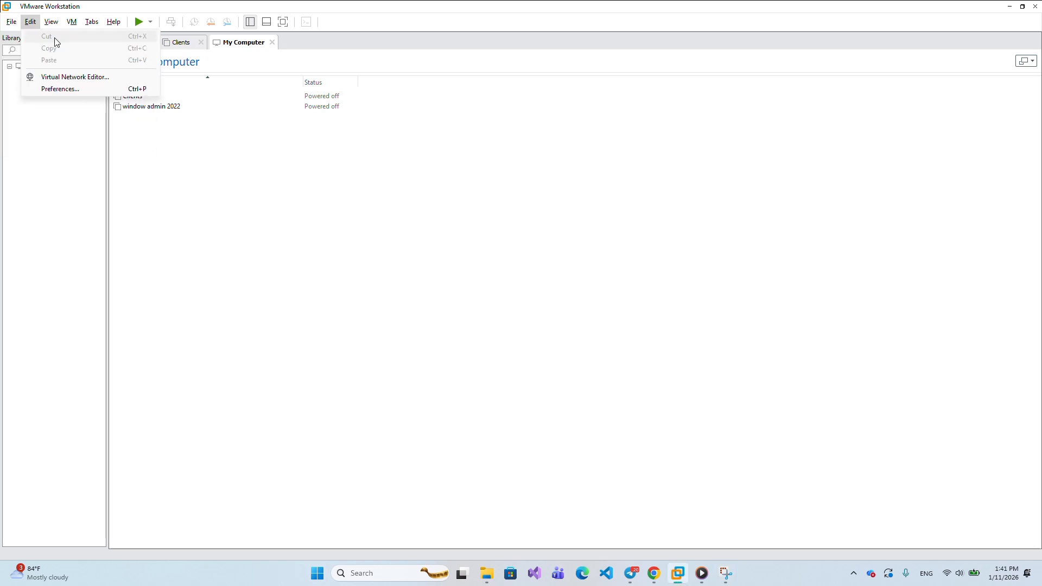
left_click(28, 38)
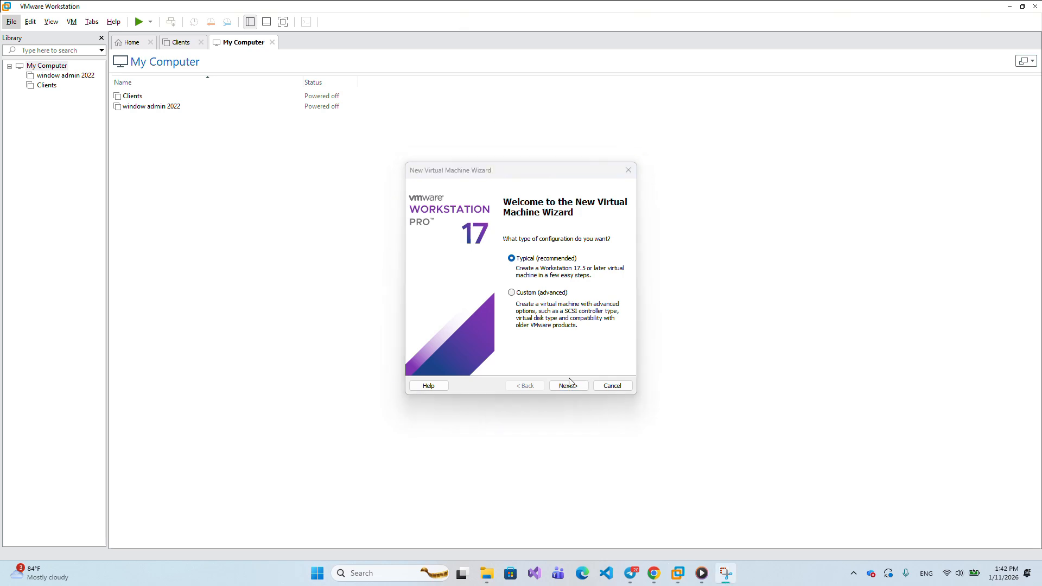
- Choose Linux with version CentOS 8 64-bit as the guest operating system
left_click(568, 385)
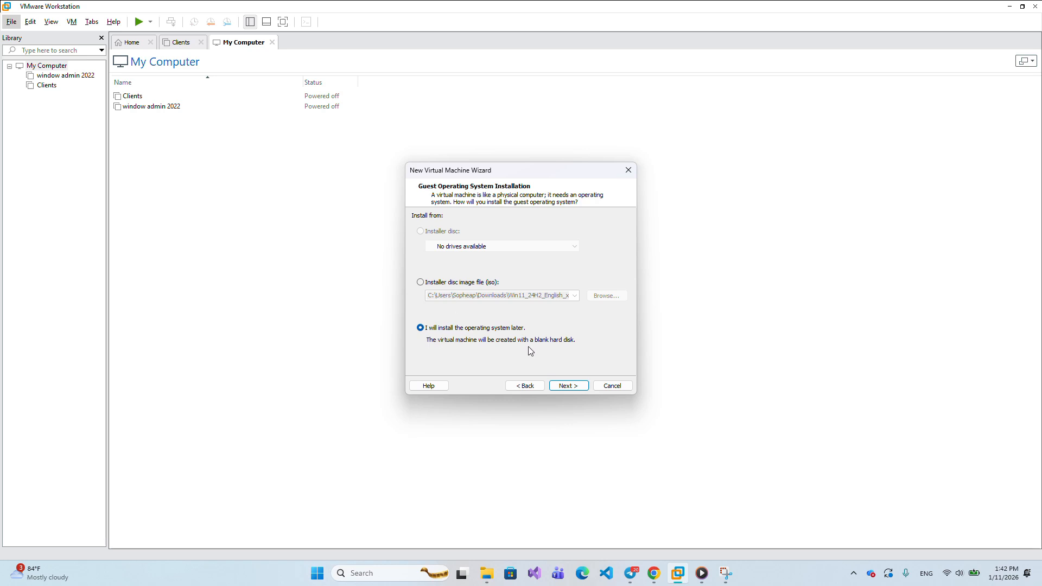
left_click(561, 387)
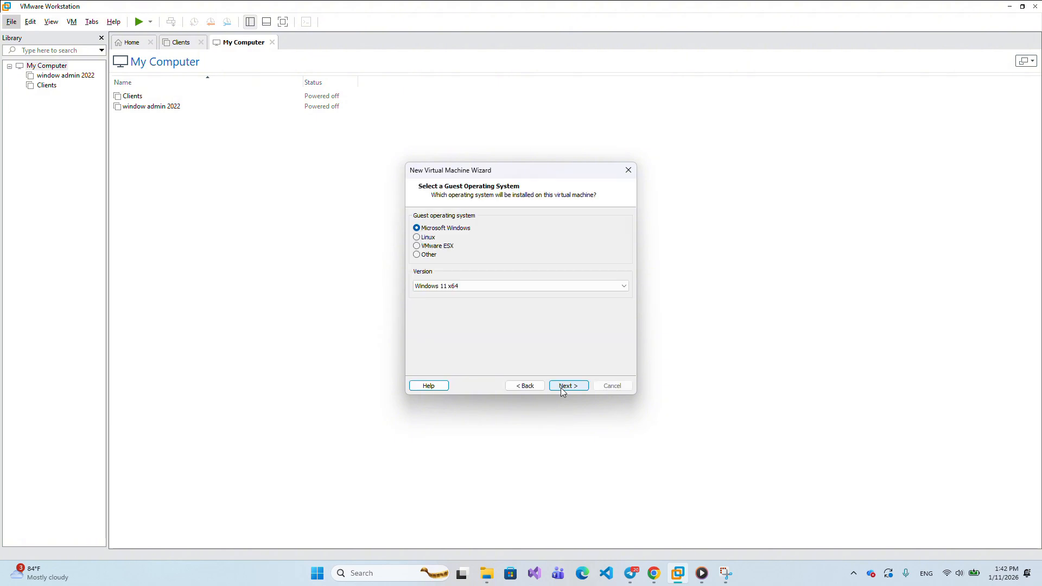
left_click(417, 238)
left_click(627, 285)
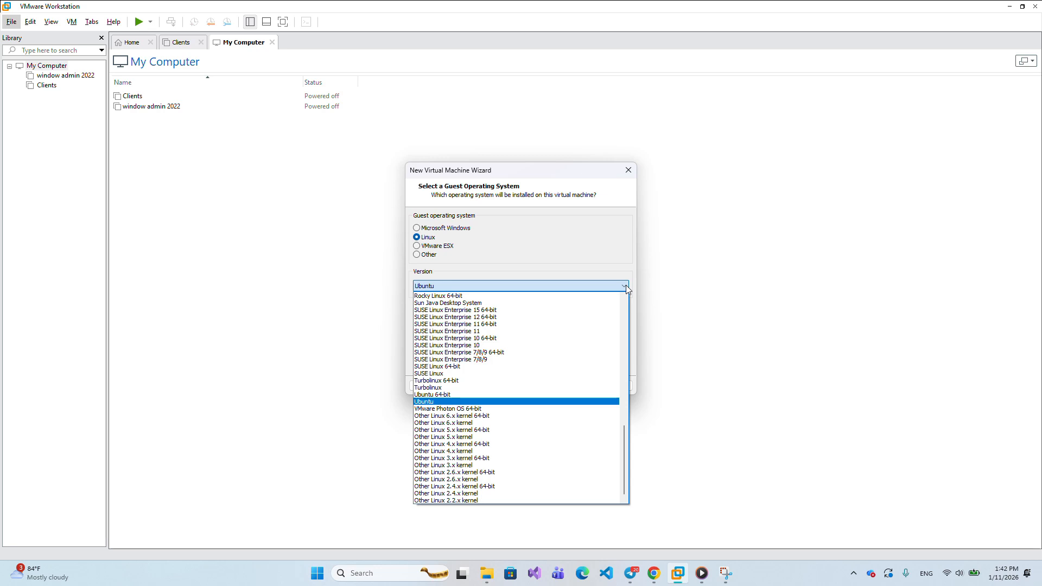
double_click(627, 285)
scroll(505, 402, "up", 15)
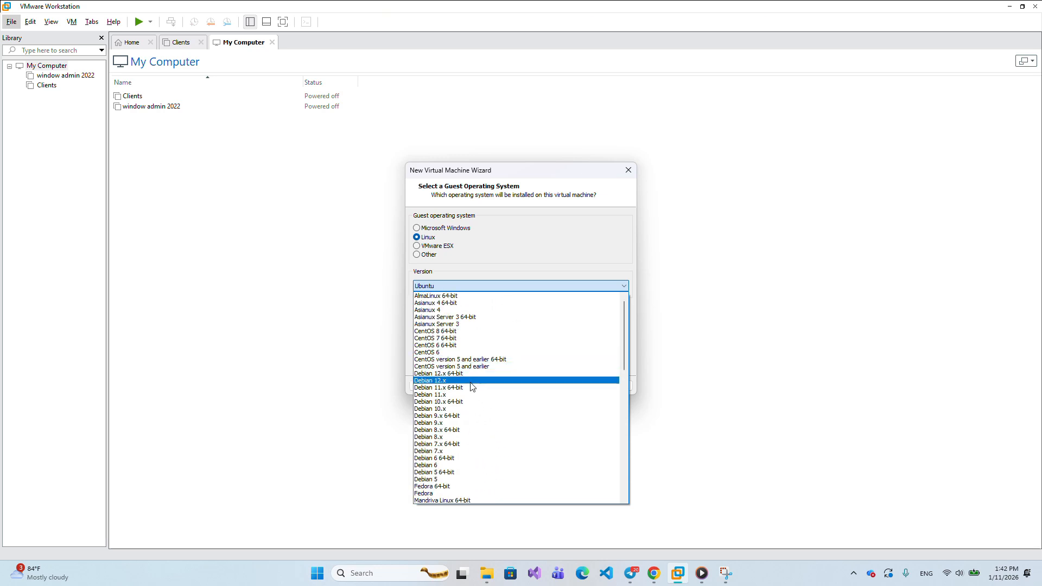
left_click(437, 332)
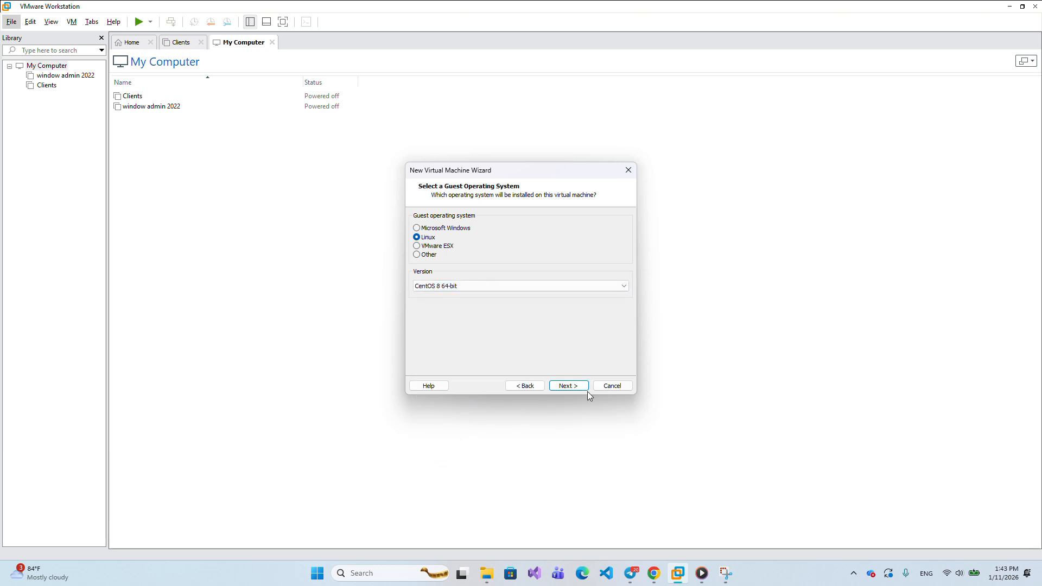
- Replace the default virtual machine name with a custom personal name
left_click(568, 386)
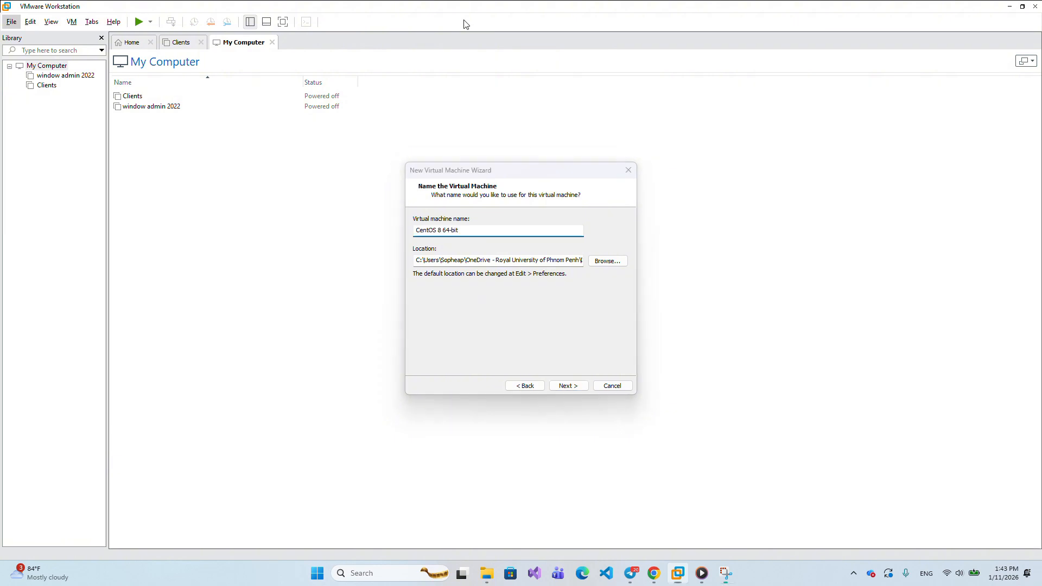
left_click(436, 230)
type("Sopheap")
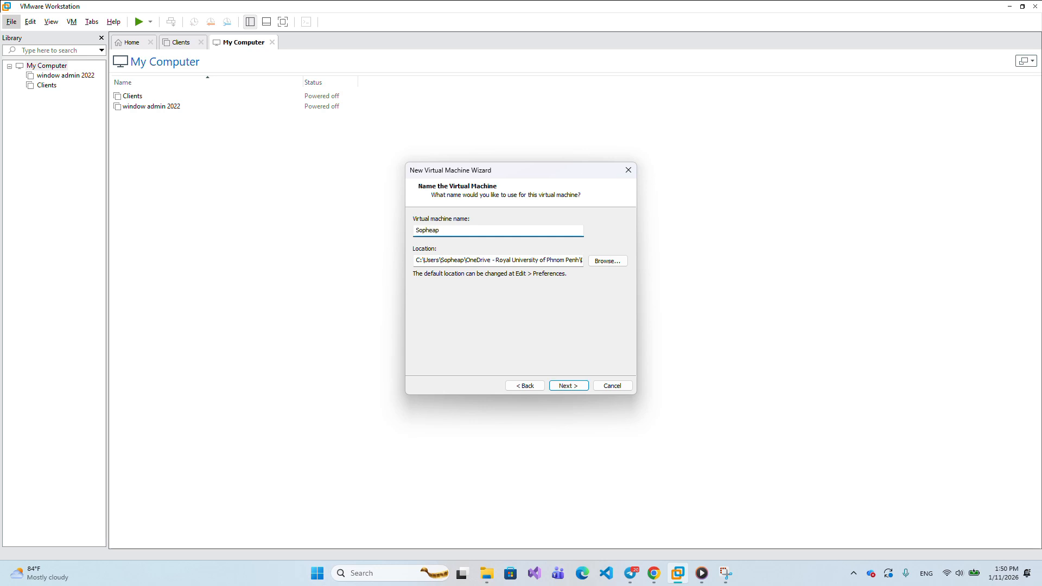
type("E2")
- Create a new Linux folder on Local Disk (C:) to hold the virtual machine
left_click(464, 22)
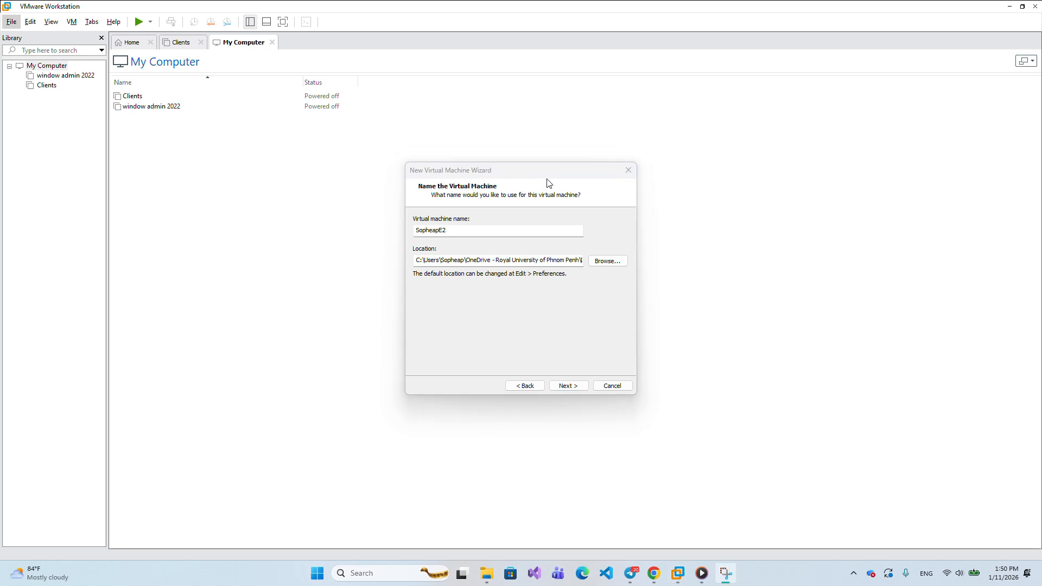
left_click(607, 261)
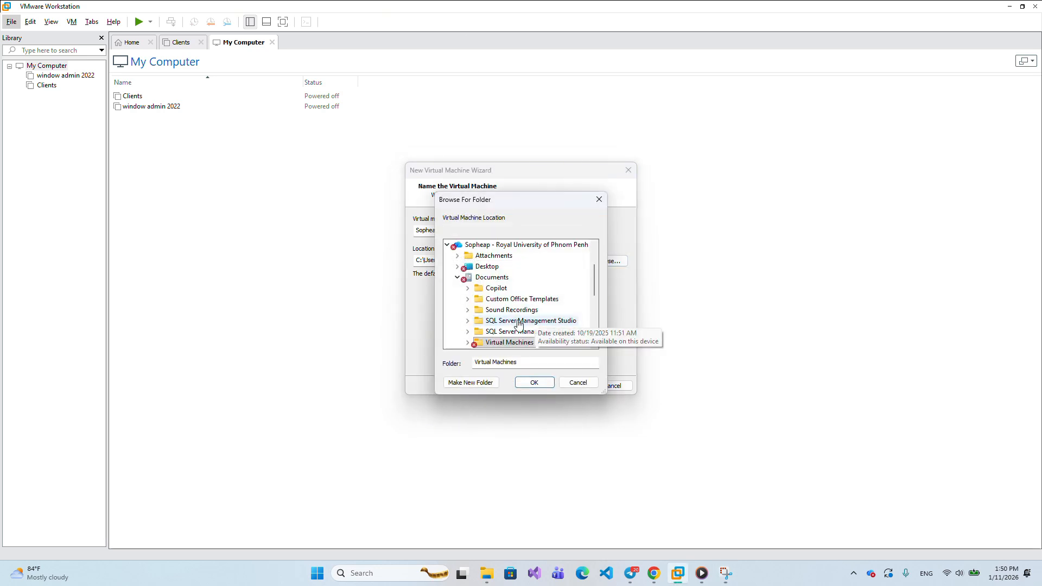
scroll(519, 325, "down", 3)
scroll(518, 324, "up", 7)
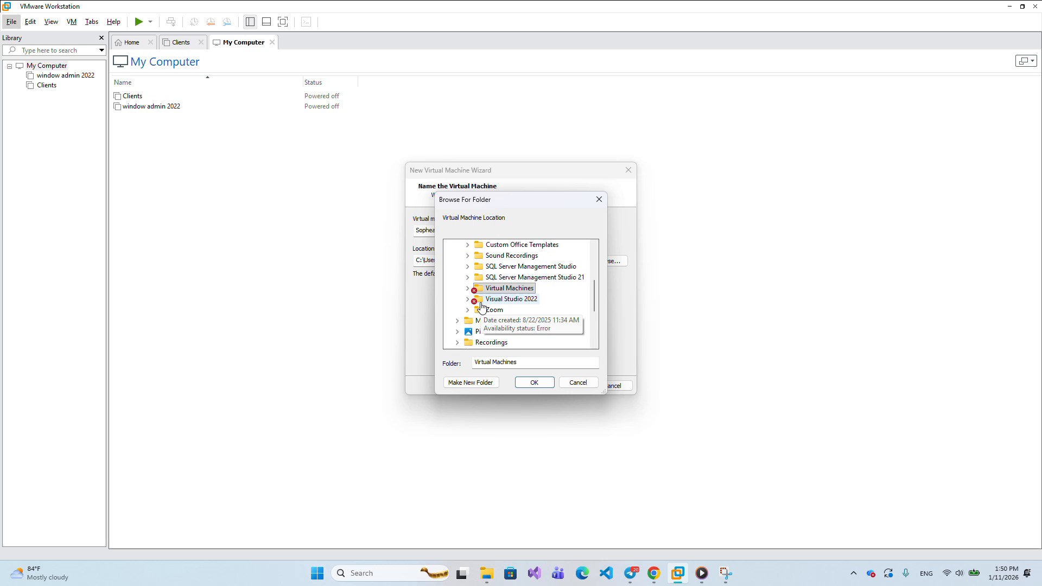
scroll(487, 320, "down", 2)
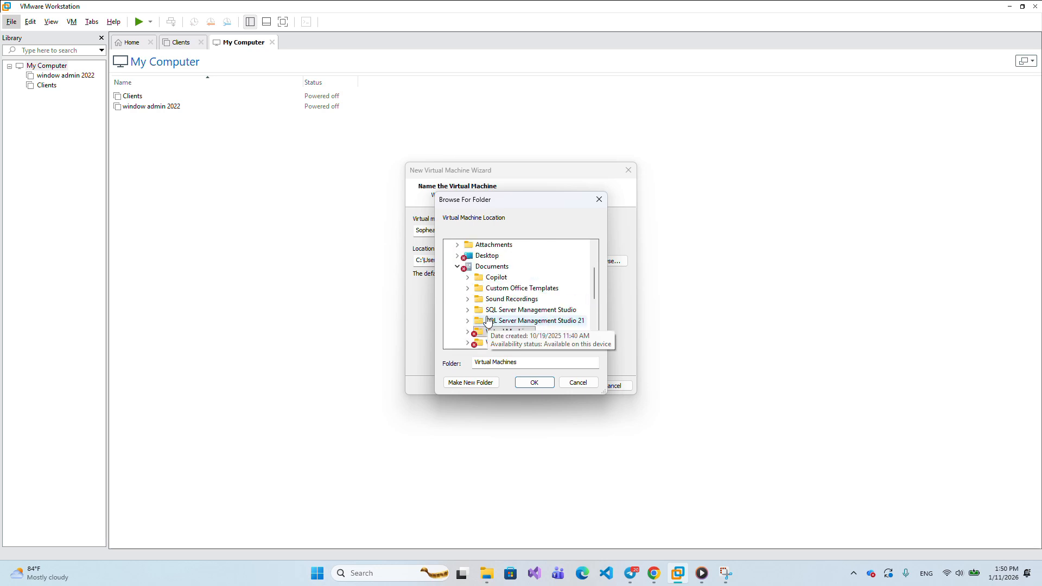
scroll(486, 320, "down", 4)
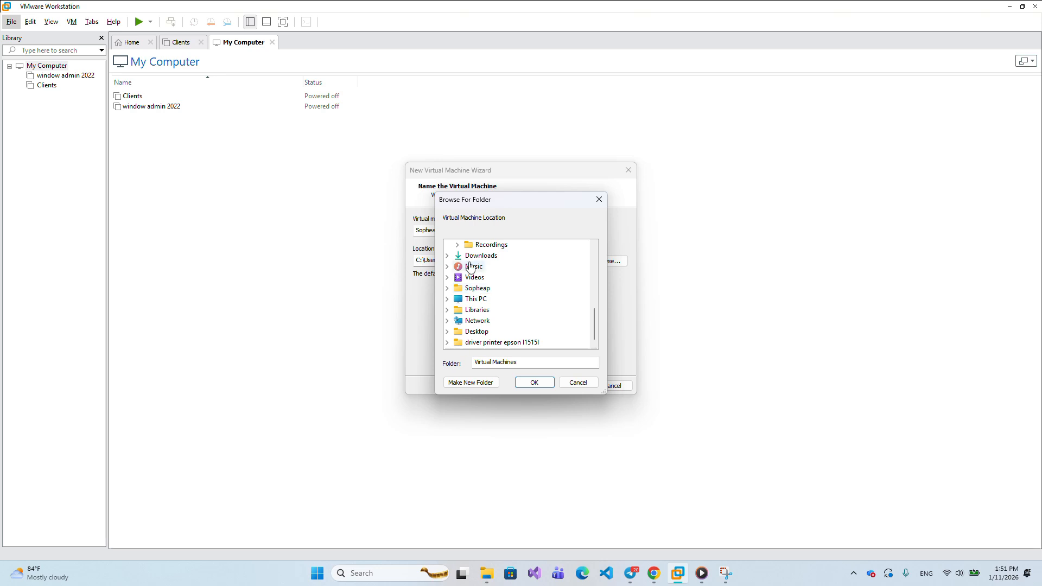
scroll(485, 335, "up", 1)
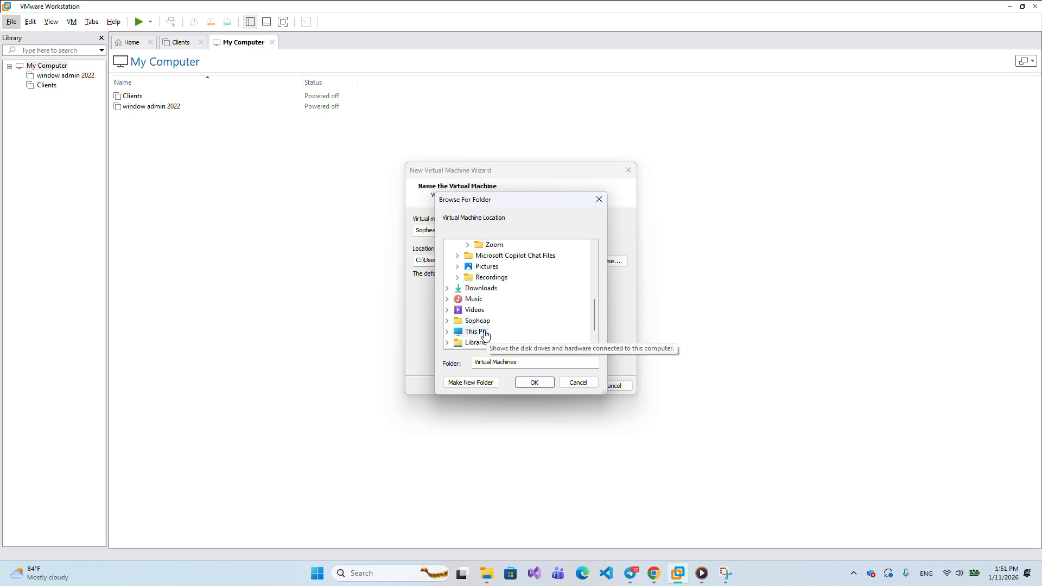
double_click(484, 332)
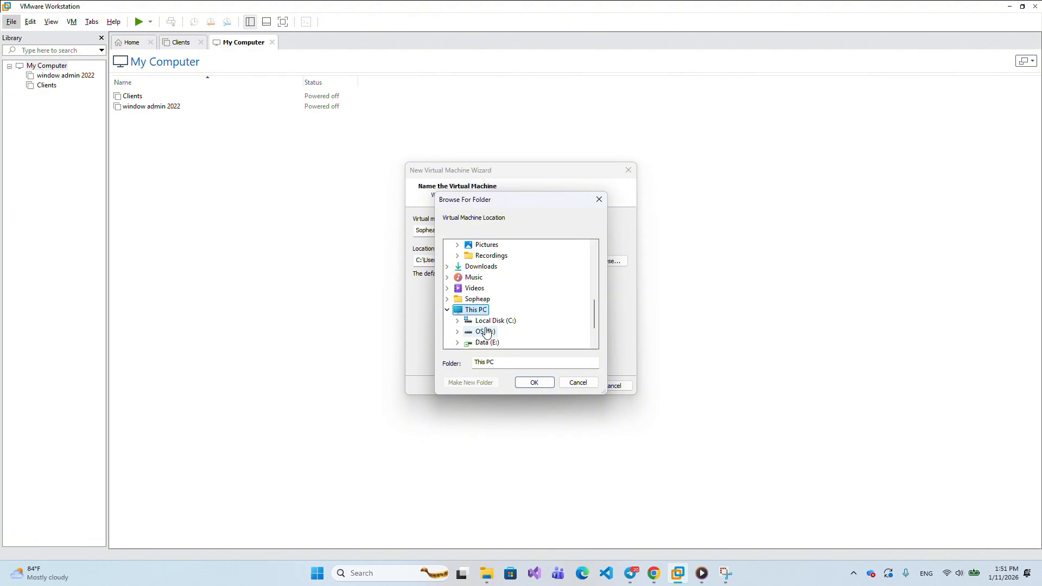
double_click(491, 321)
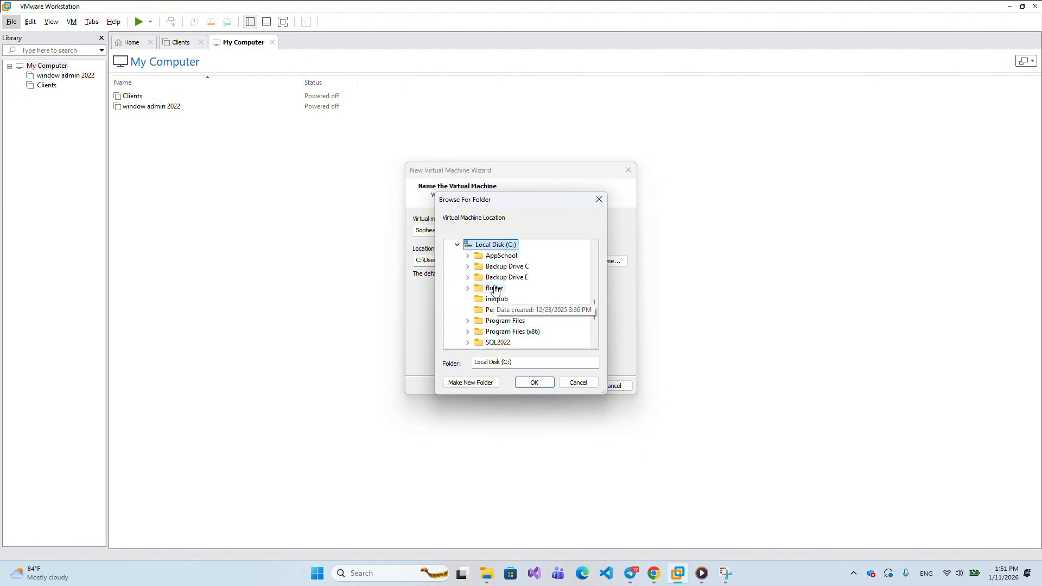
left_click(481, 383)
type("Lic")
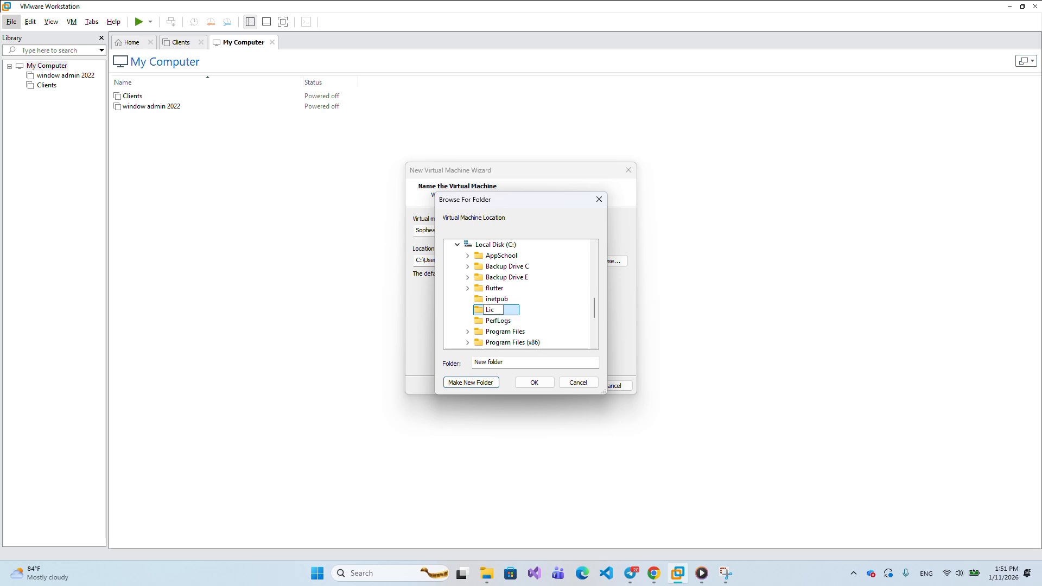
type("ux")
left_click(532, 382)
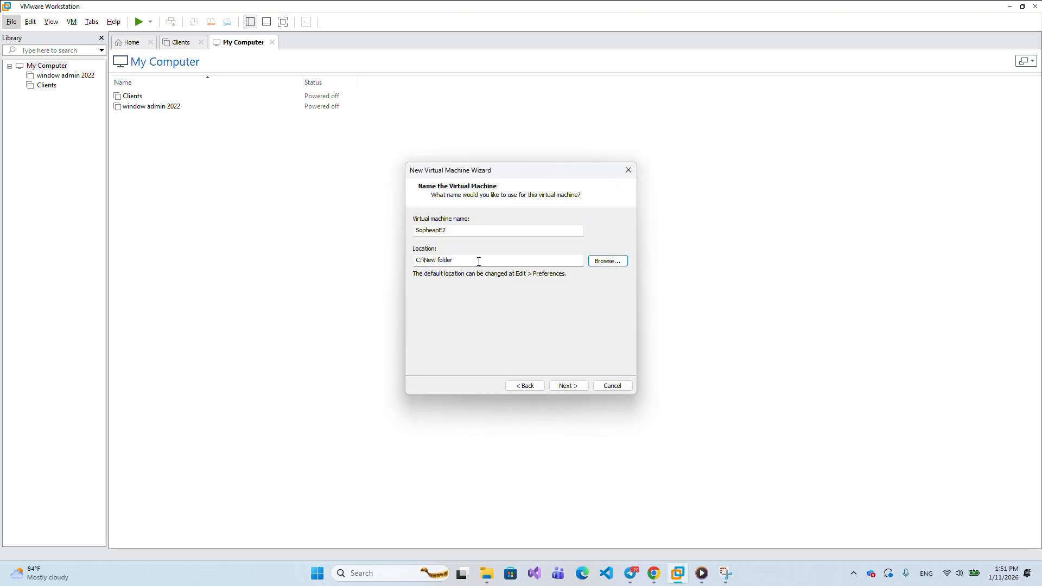
- Select C:\Linux as the virtual machine's location
left_click(596, 263)
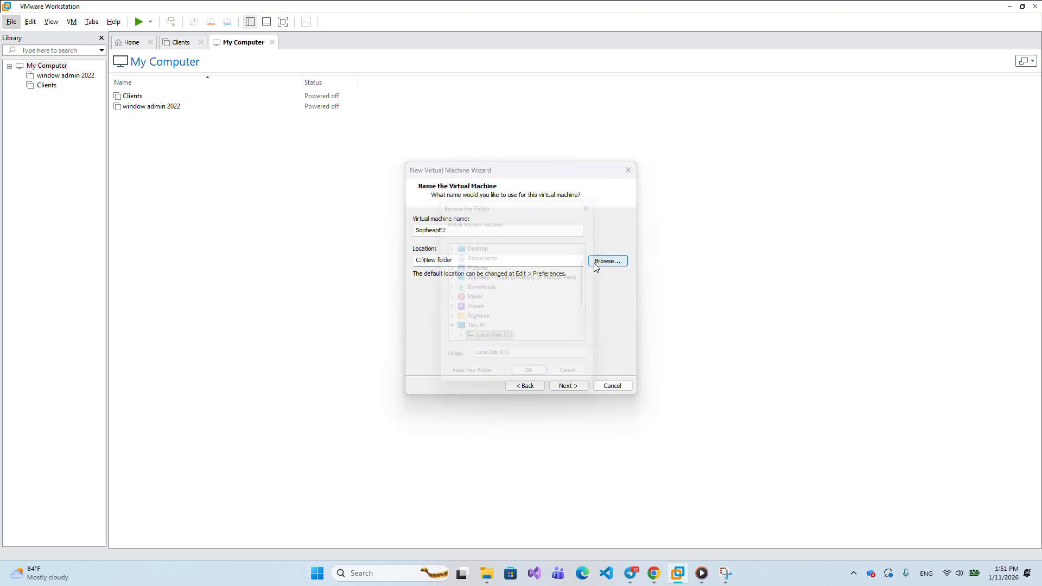
scroll(494, 325, "down", 1)
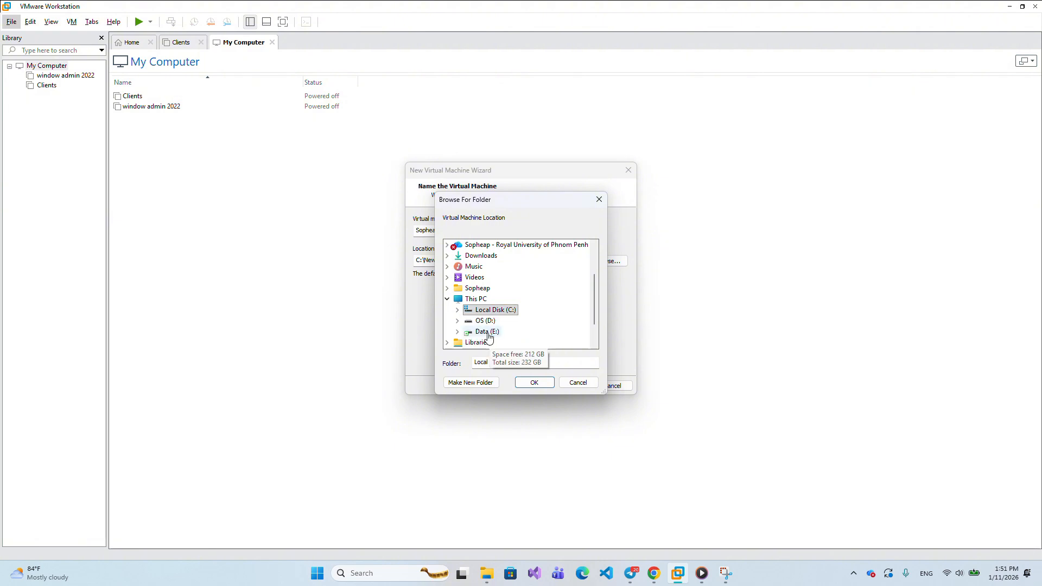
double_click(495, 311)
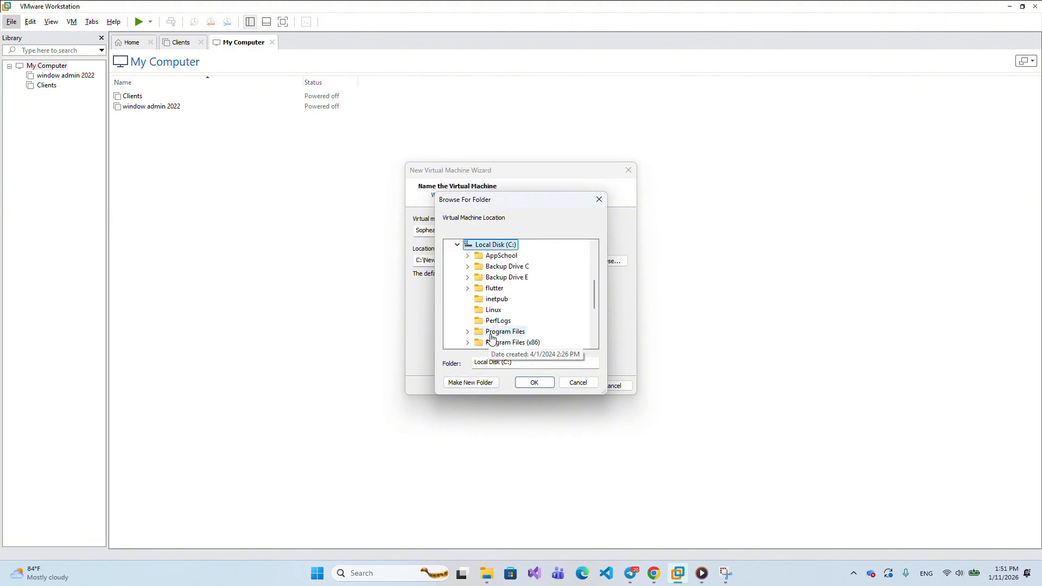
left_click(493, 310)
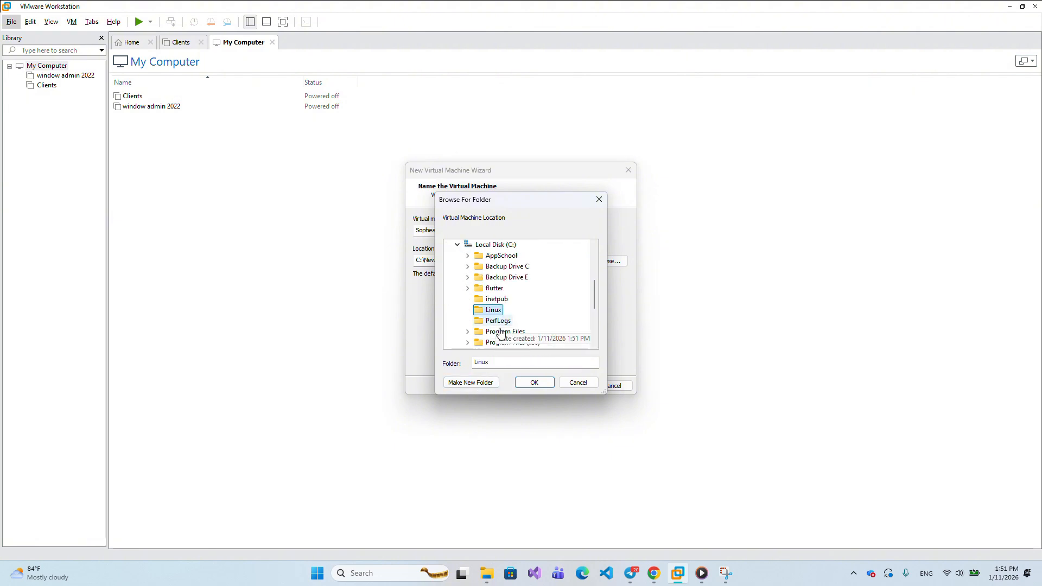
left_click(532, 383)
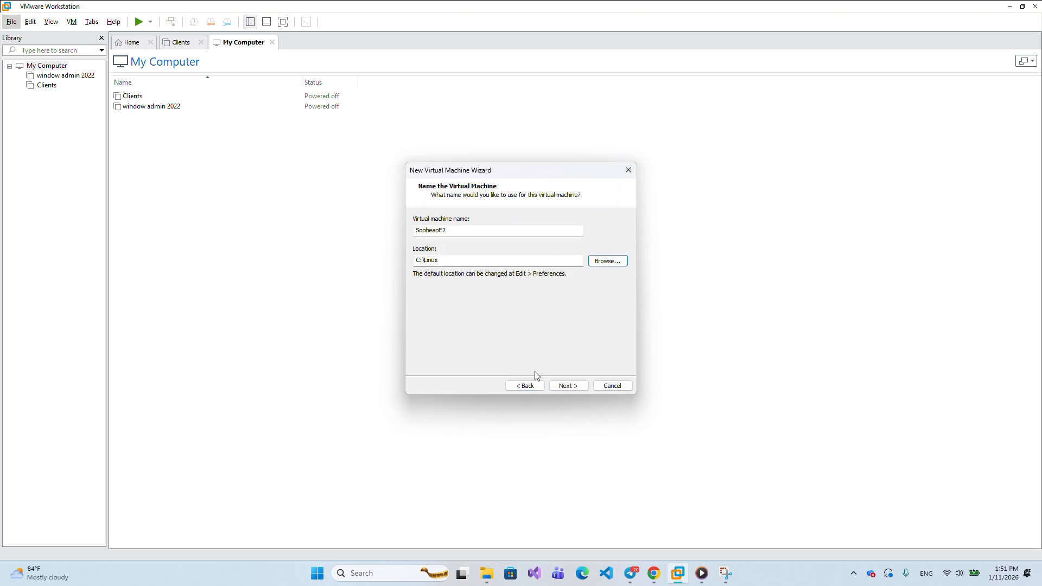
- Store the 20 GB virtual disk as a single file and proceed to the Ready to Create summary
left_click(565, 387)
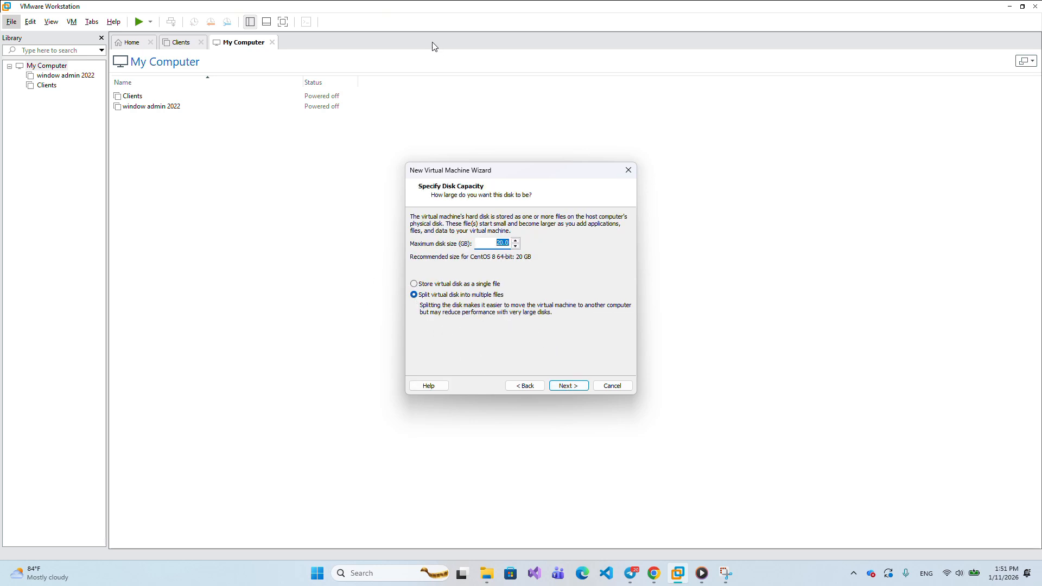
left_click(462, 19)
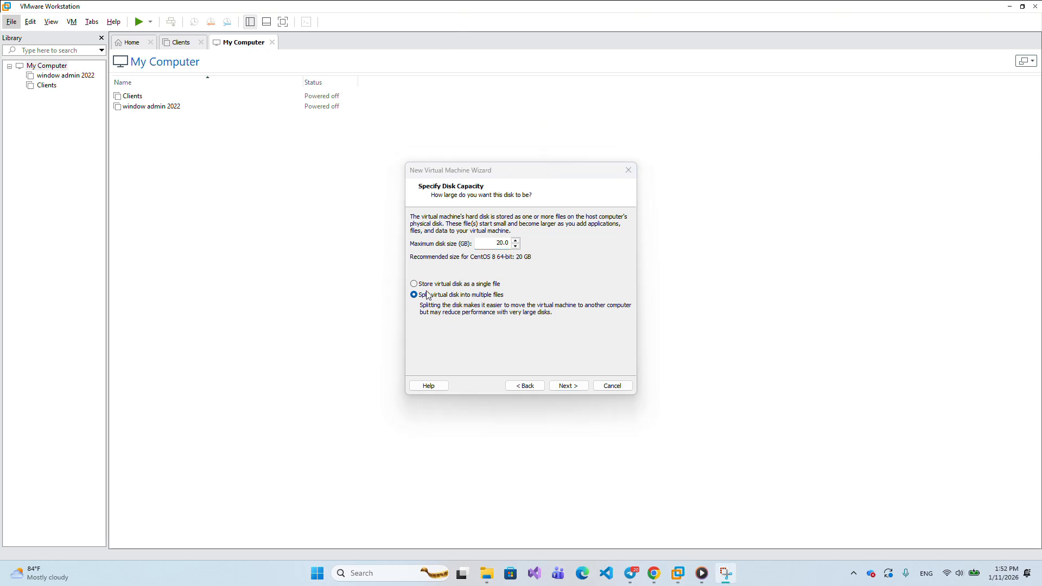
left_click(414, 284)
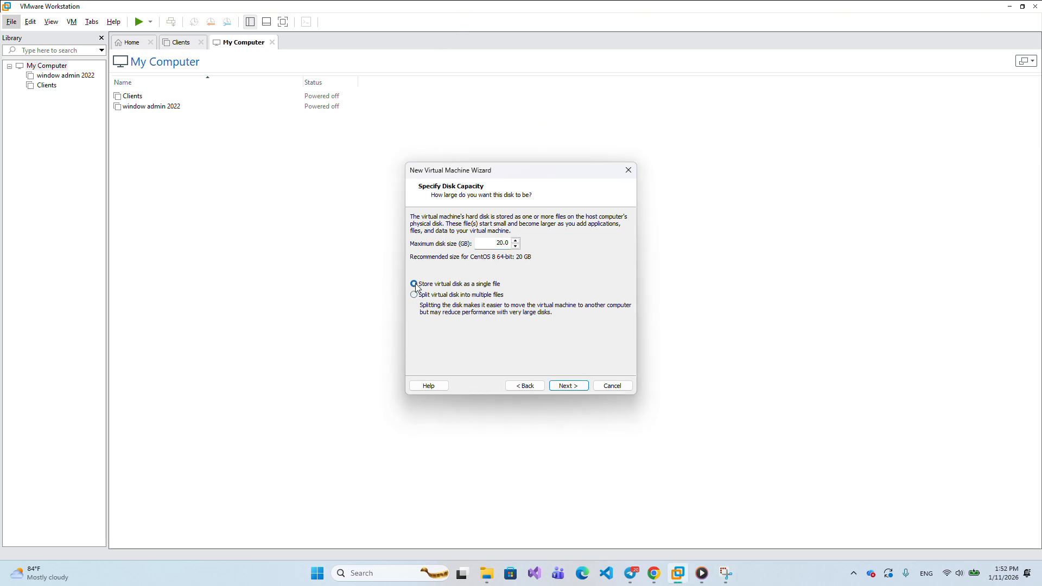
left_click(568, 386)
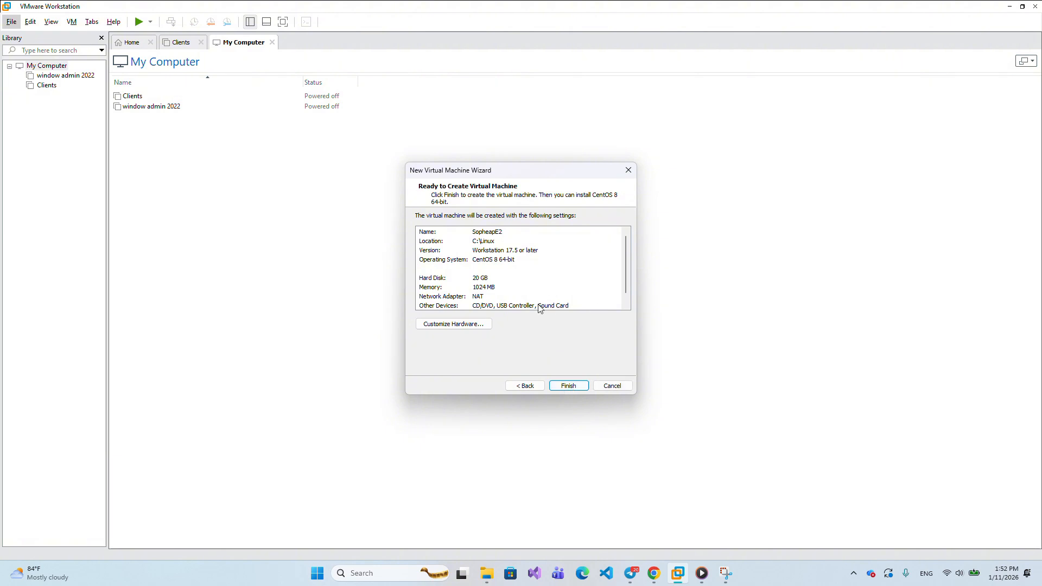
- Attach CentOS-Stream-10-latest-x86_64-dvd1.iso from Downloads to the CD/DVD drive
left_click(455, 324)
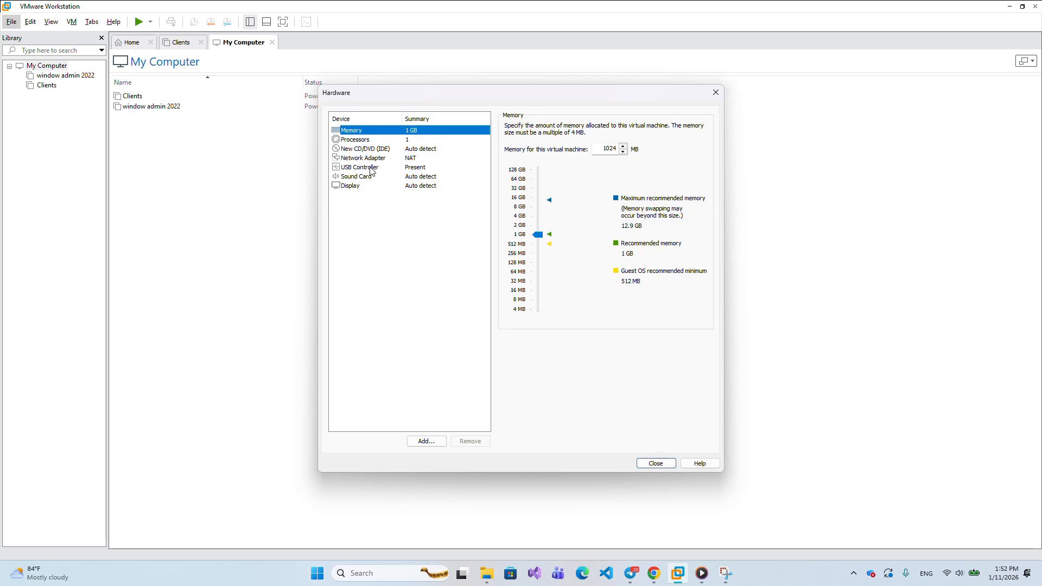
left_click(347, 149)
left_click(509, 192)
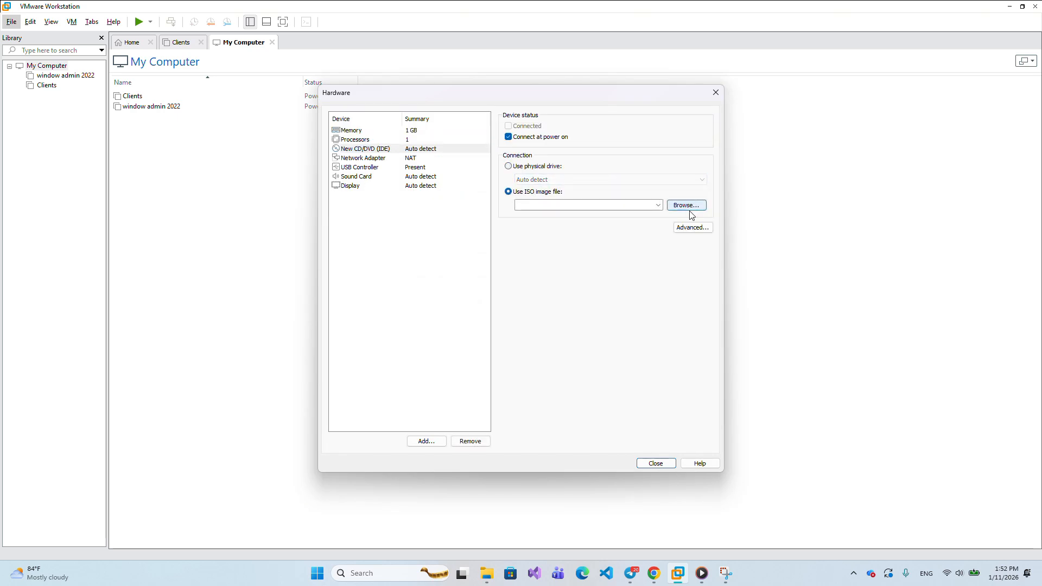
left_click(658, 205)
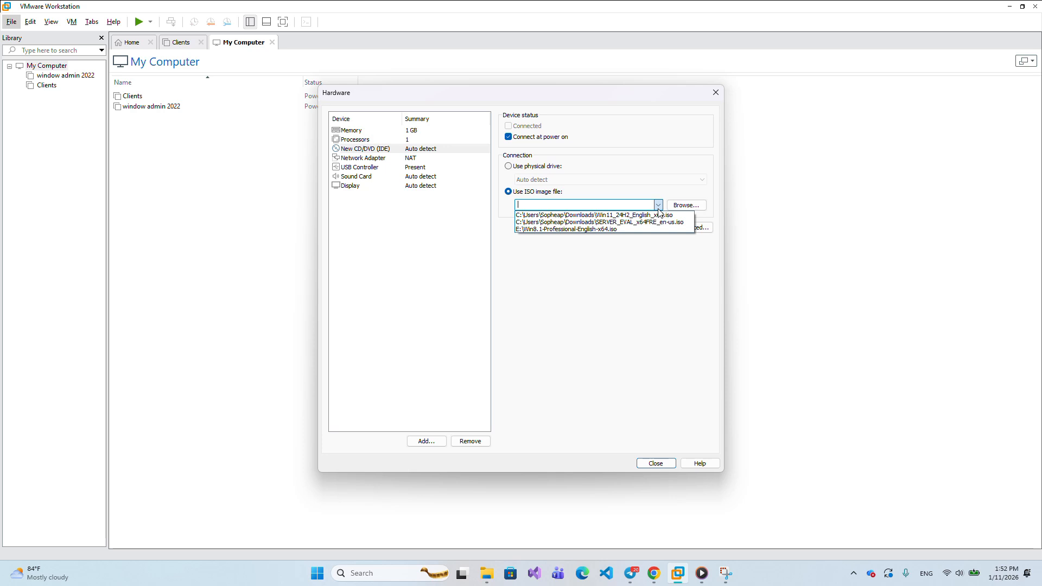
left_click(682, 210)
left_click(682, 210)
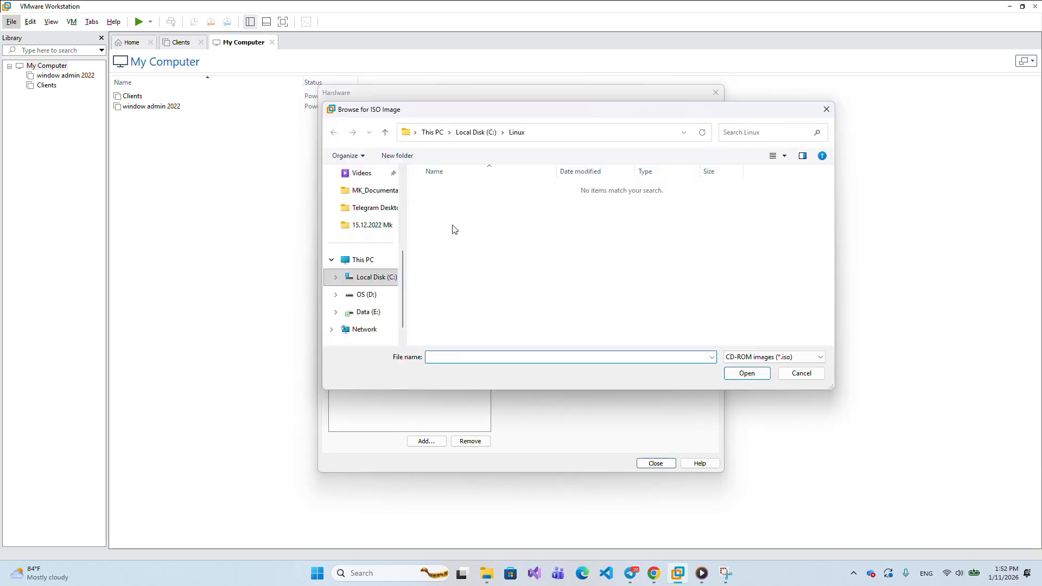
scroll(388, 255, "up", 5)
left_click(362, 265)
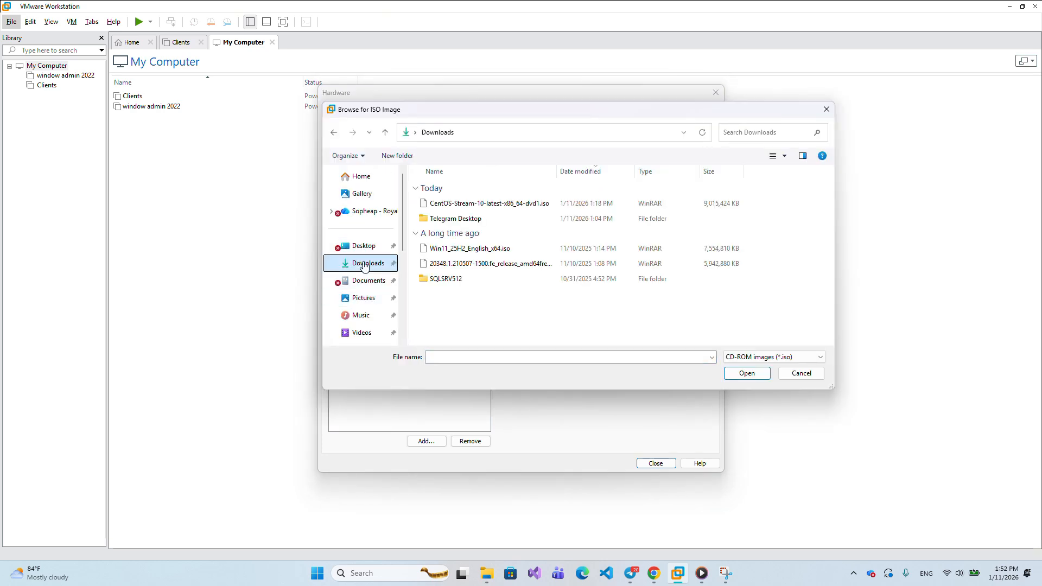
left_click(508, 204)
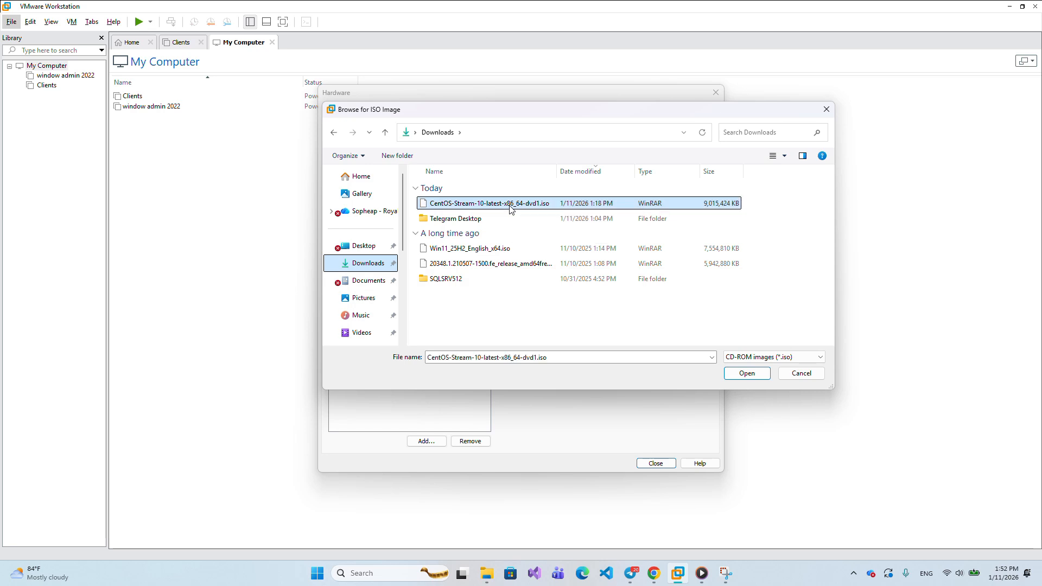
left_click(747, 374)
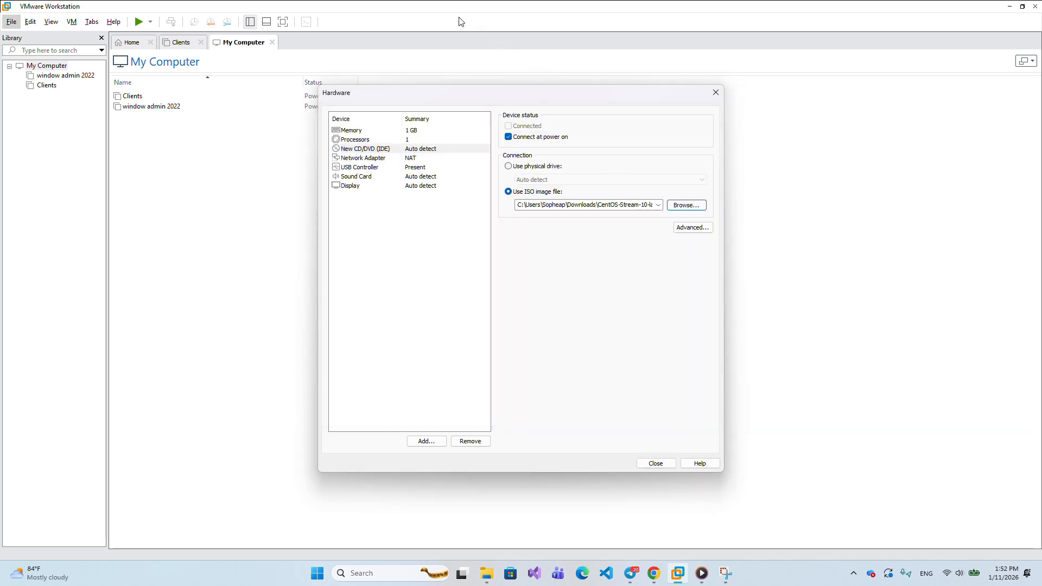
- Raise the virtual machine's memory to 4 GB and close the hardware settings
left_click(374, 130)
left_click(539, 217)
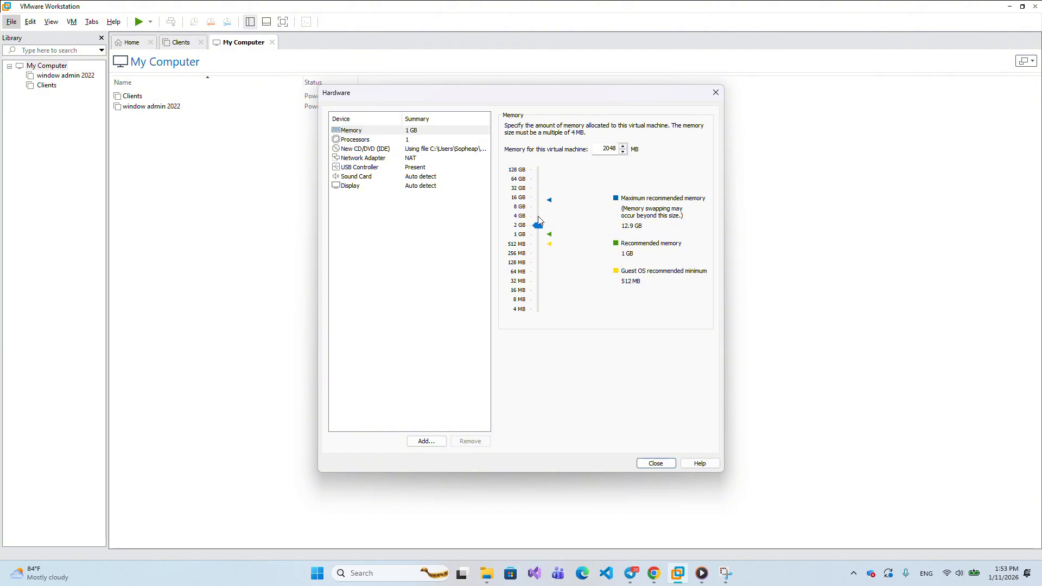
left_click(539, 216)
left_click(377, 149)
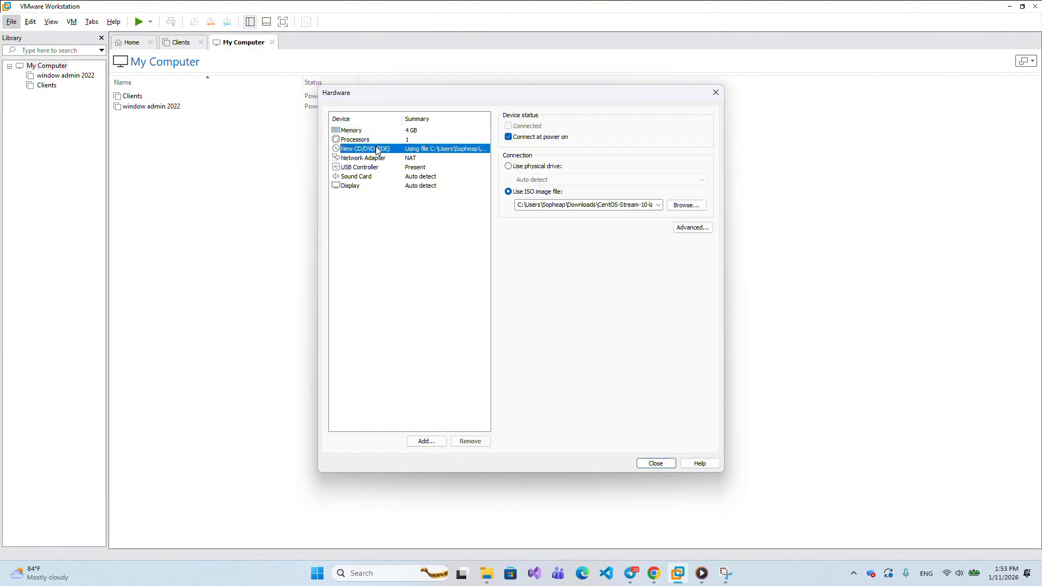
left_click(655, 463)
- Verify the CD/DVD drive uses the CentOS Stream 10 ISO, then return to the summary
scroll(520, 270, "down", 1)
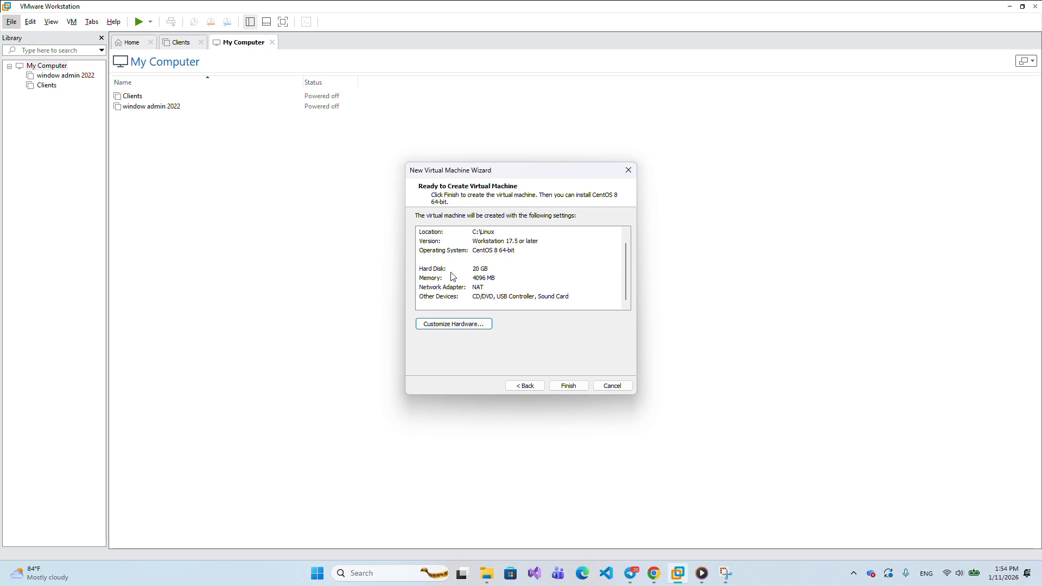
scroll(484, 279, "up", 1)
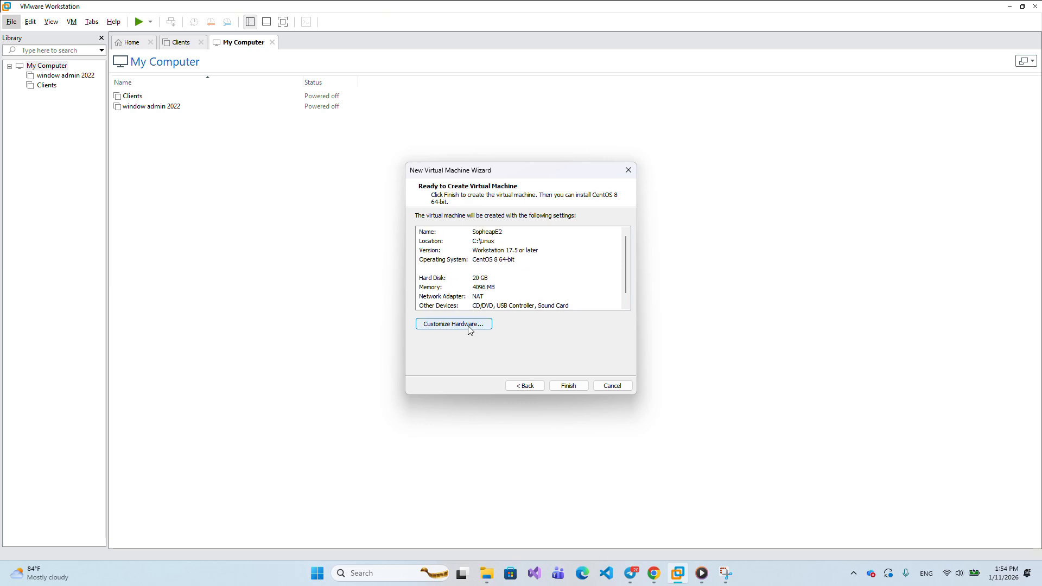
left_click(467, 324)
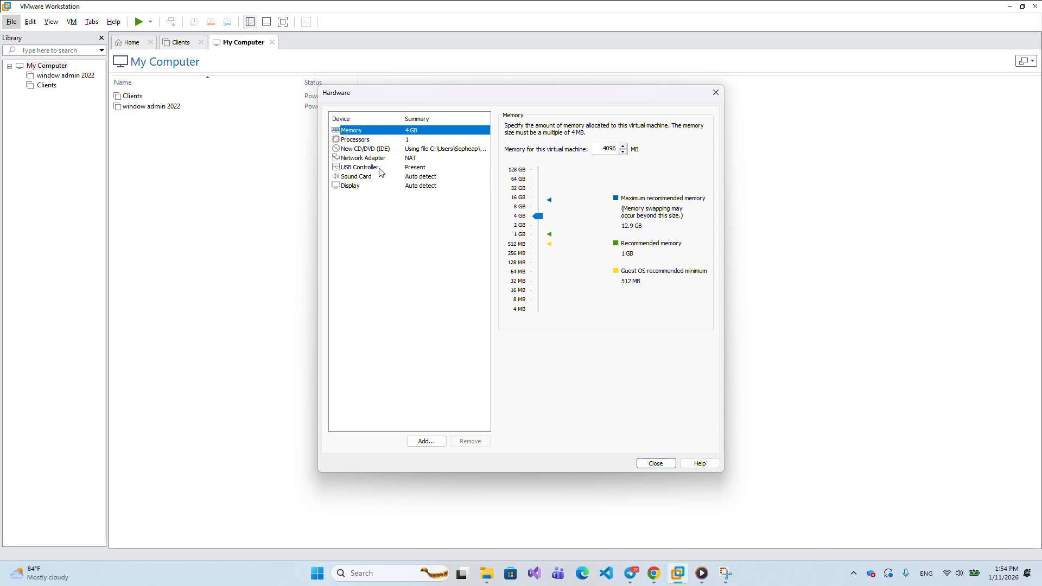
left_click(368, 150)
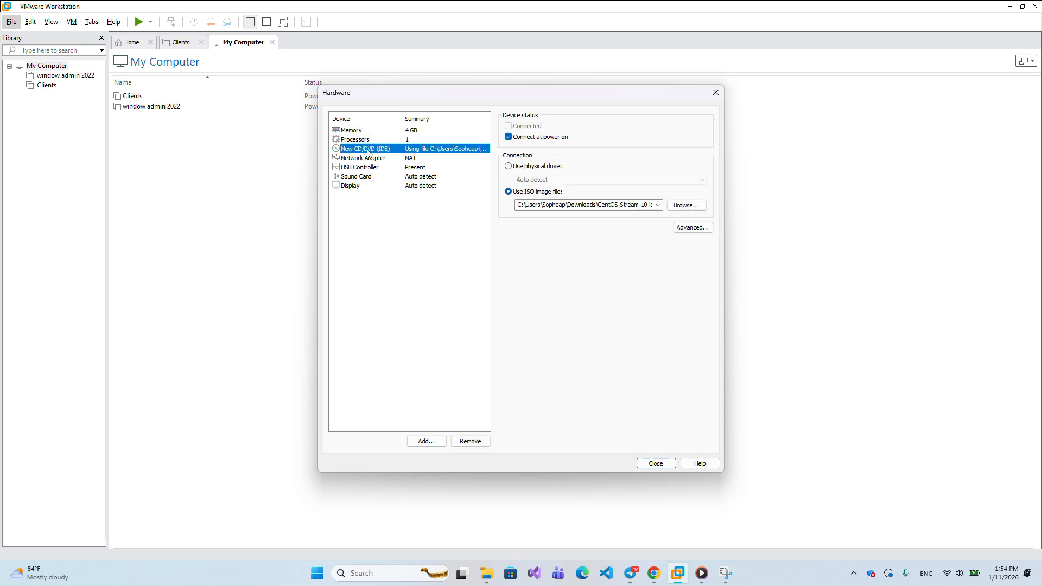
left_click(656, 464)
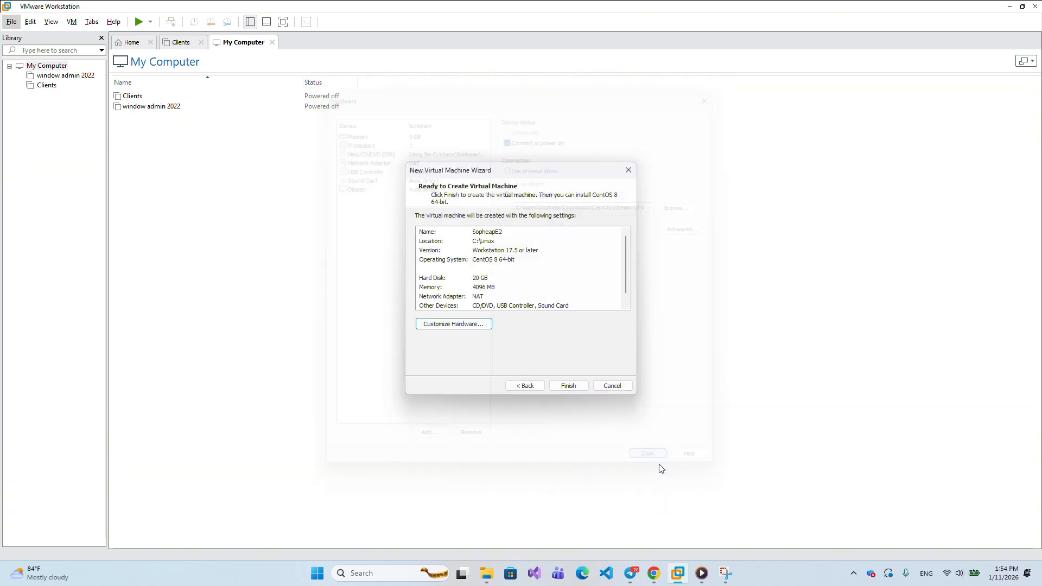
- Create and power on the VM, then boot the Install CentOS Stream 10 GRUB entry
left_click(571, 385)
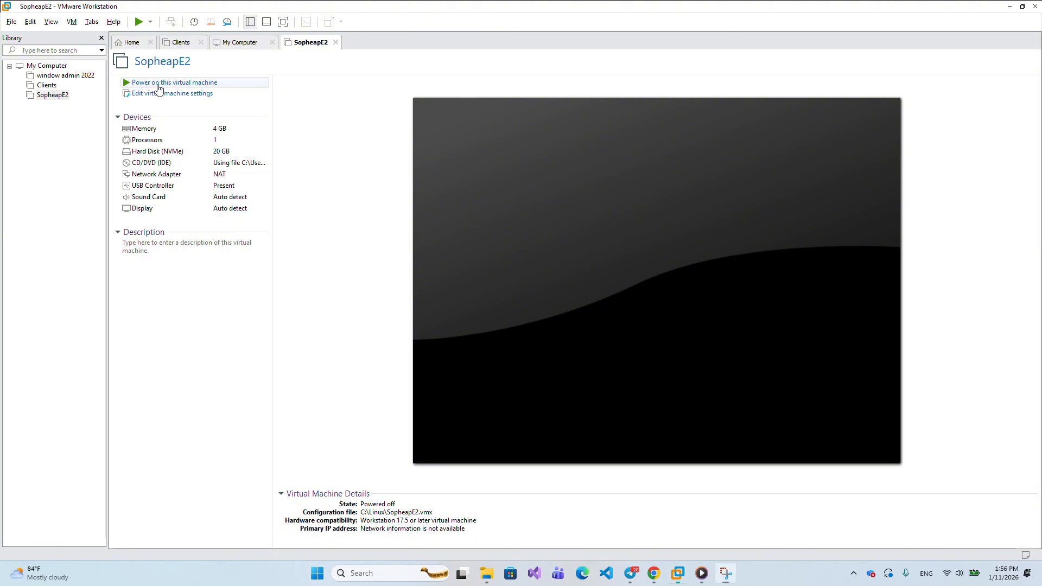
left_click(158, 85)
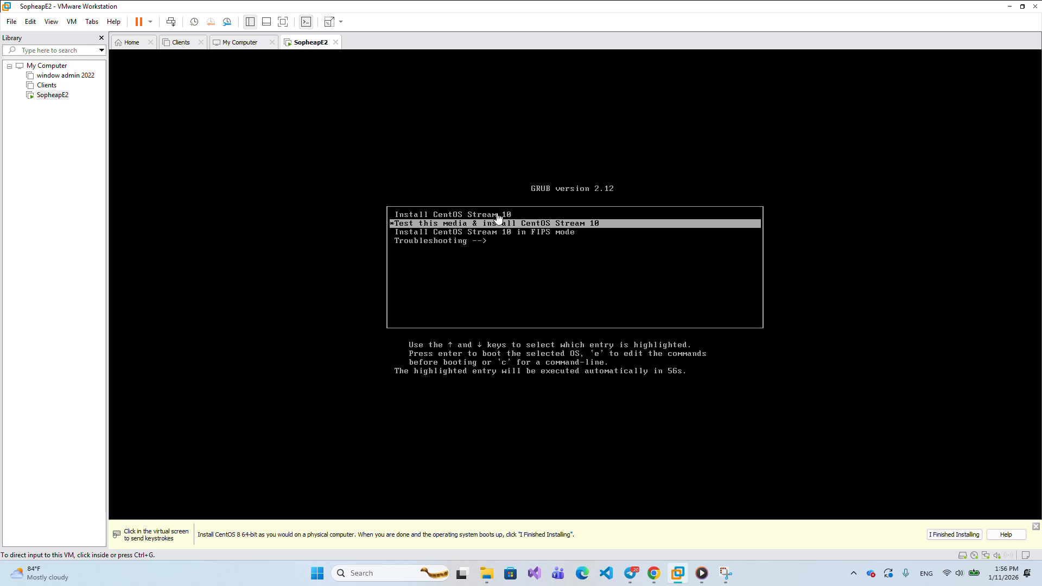
left_click(158, 89)
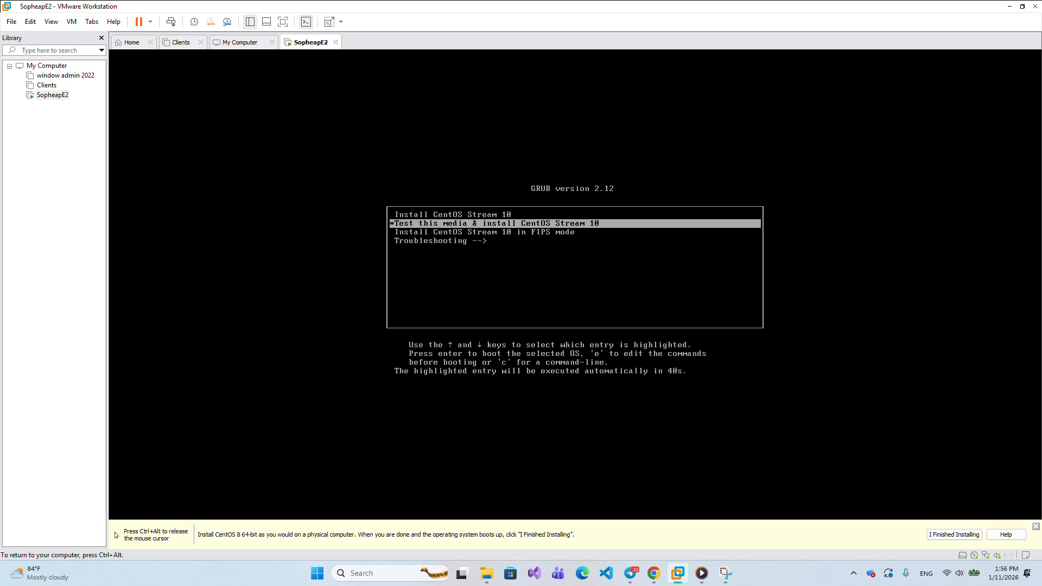
key("Up")
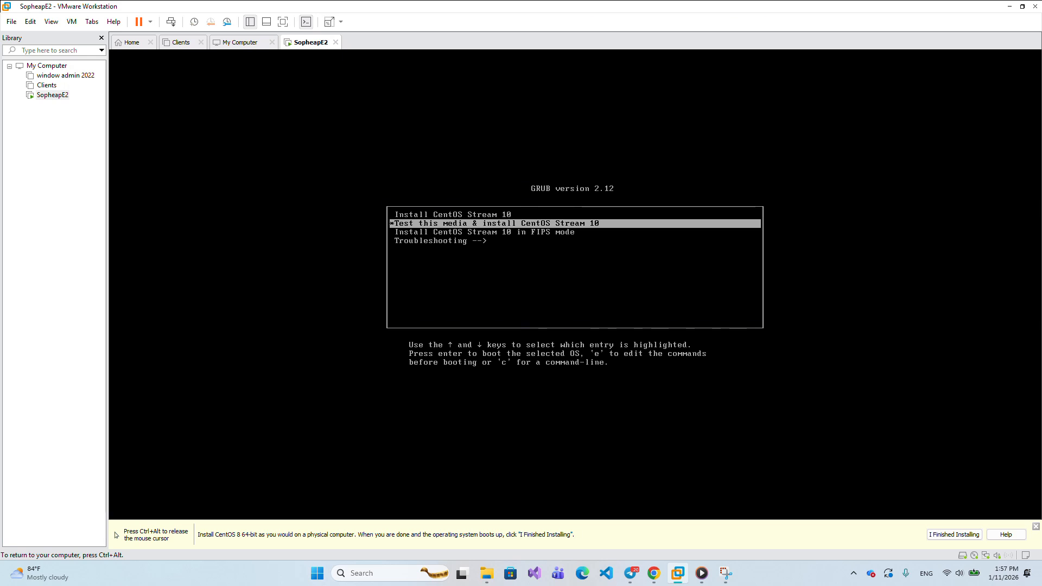
key("Up")
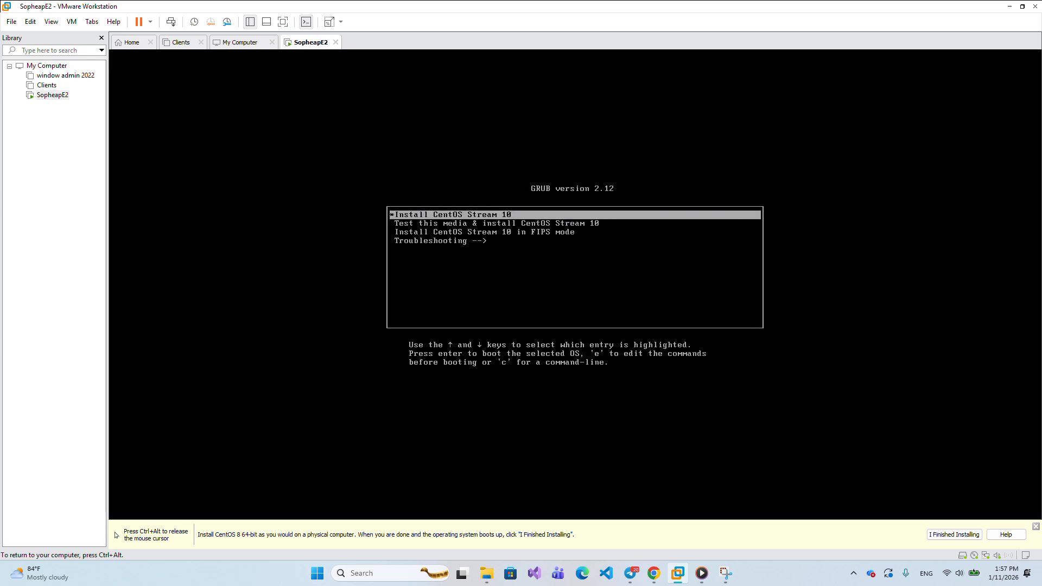
key("Return")
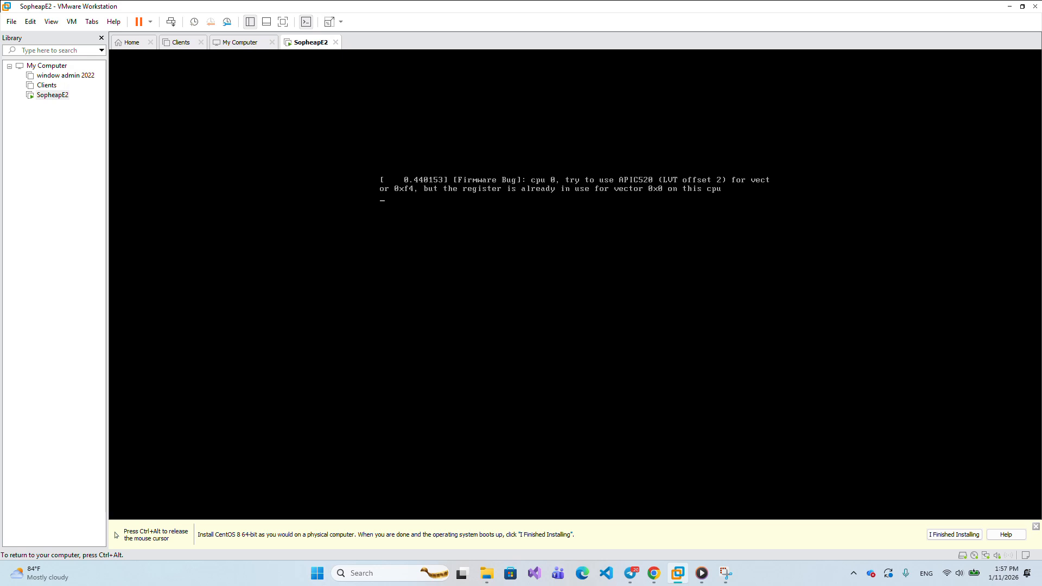
- Choose English (United States) as the installer language and continue to the Installation Summary
key("ctrl+alt")
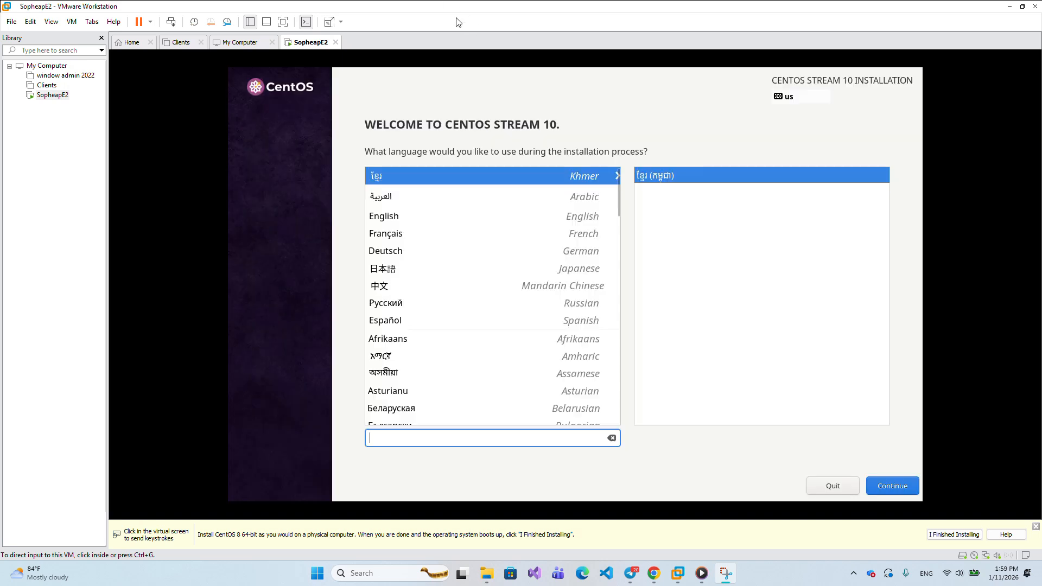
left_click(421, 217)
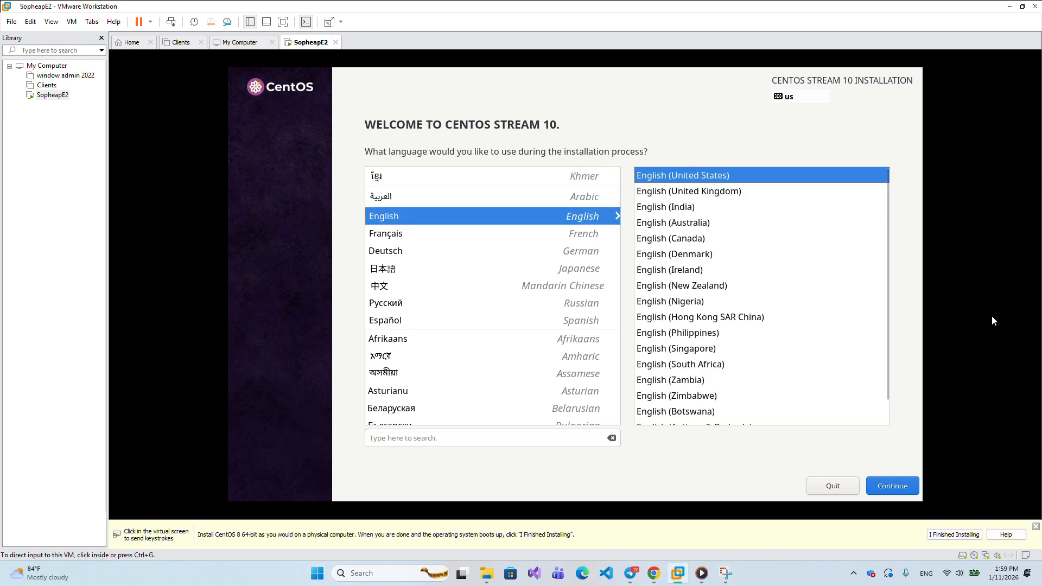
left_click(899, 490)
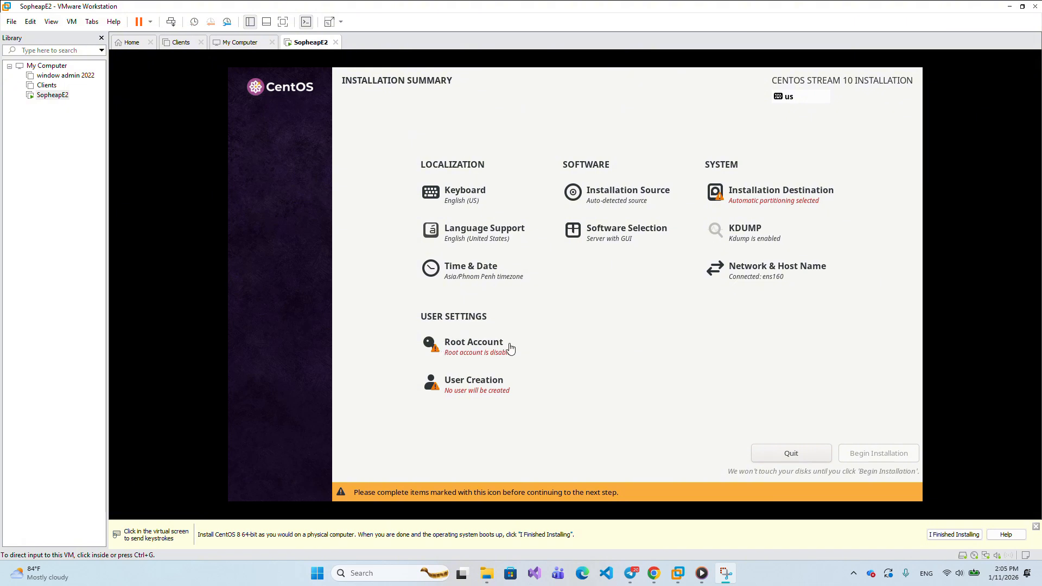
- Enable the root account and enter the root password in both password fields
left_click(470, 347)
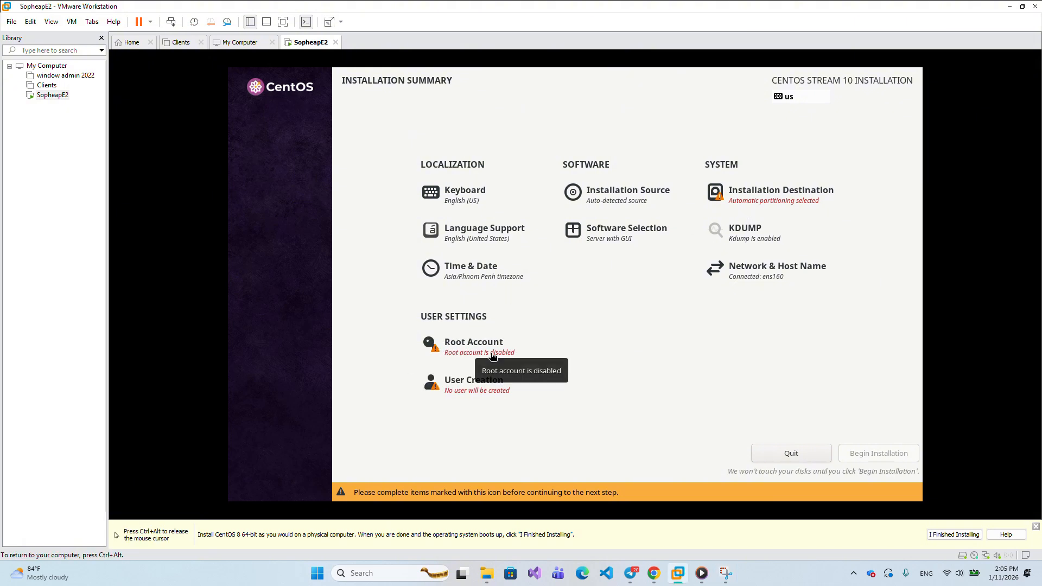
left_click(458, 357)
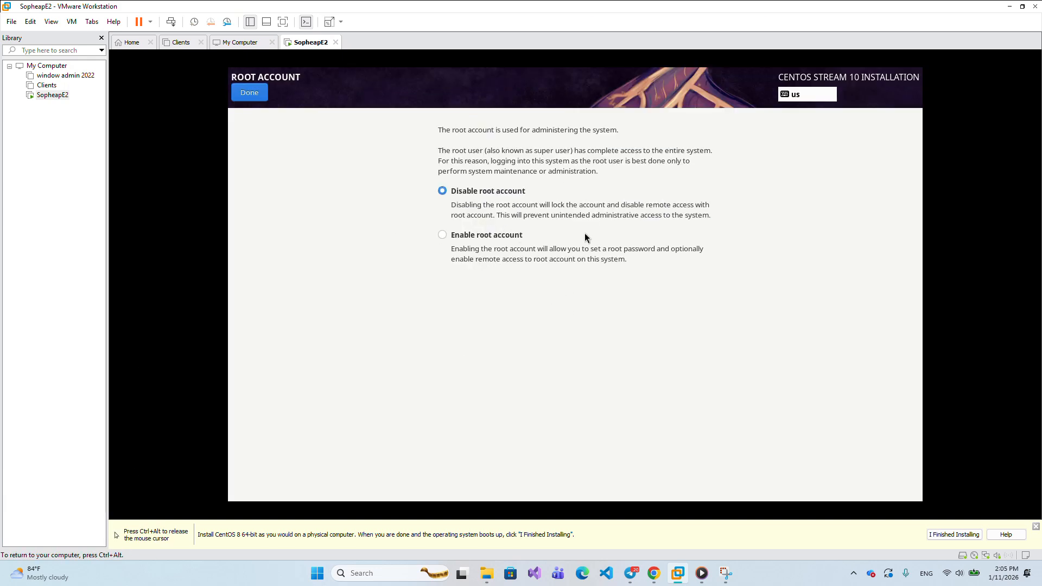
left_click(454, 257)
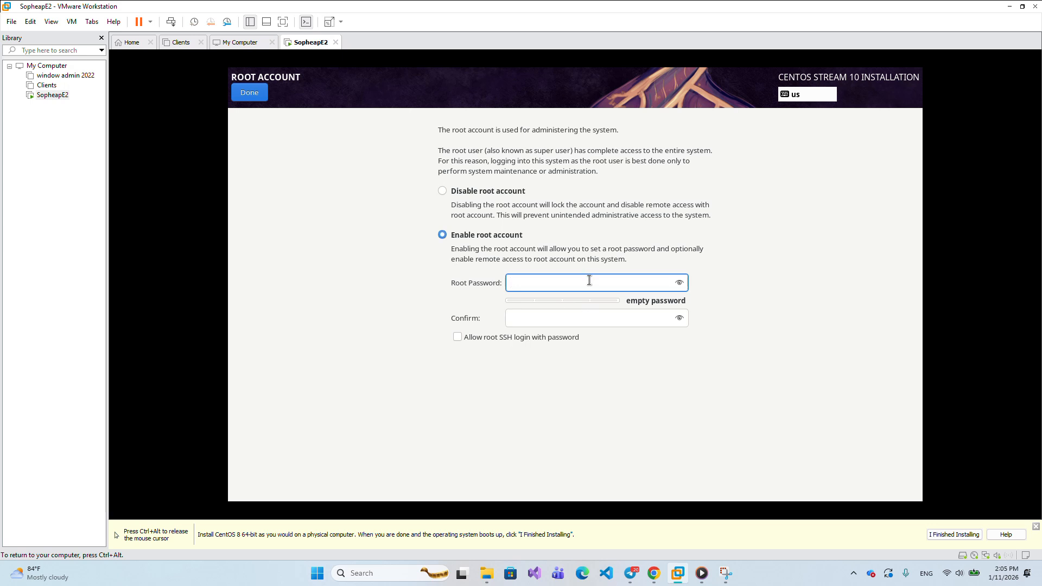
type("••••••••")
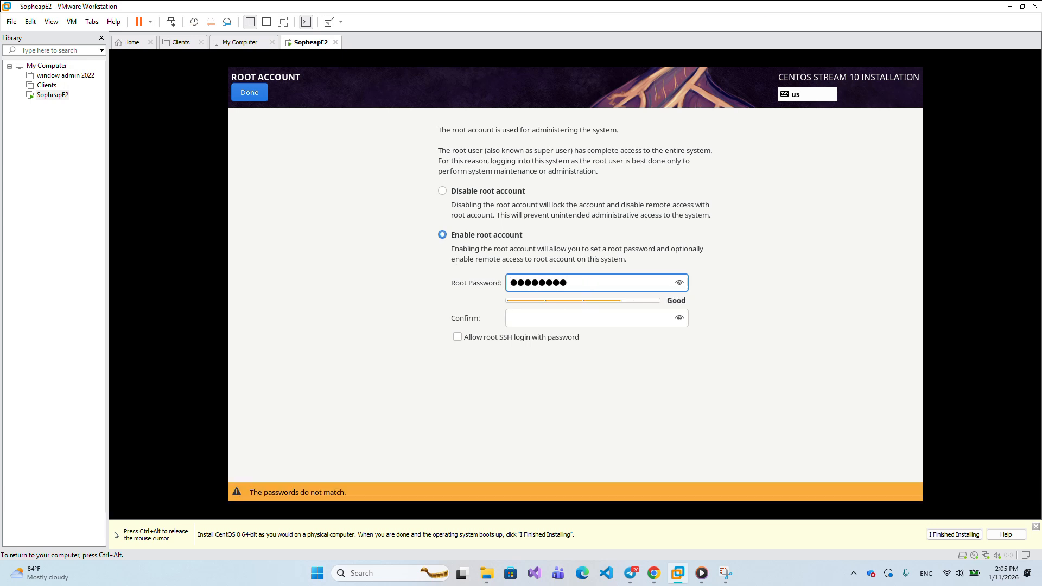
key("BackSpace")
key("BackSpace")
key("BackSpace")
key("BackSpace")
key("BackSpace")
key("BackSpace")
key("BackSpace")
key("BackSpace")
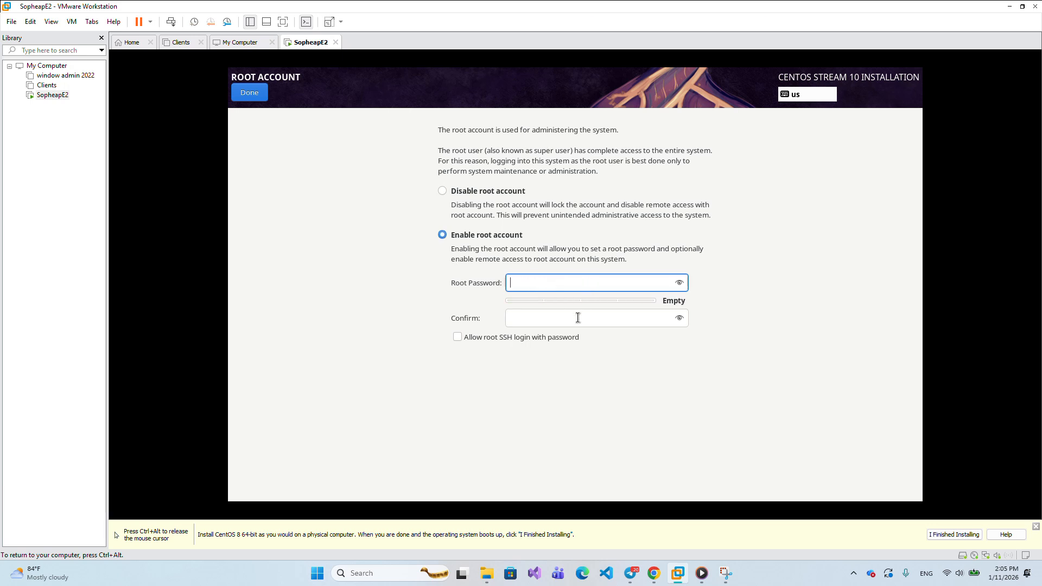
type("•••••••")
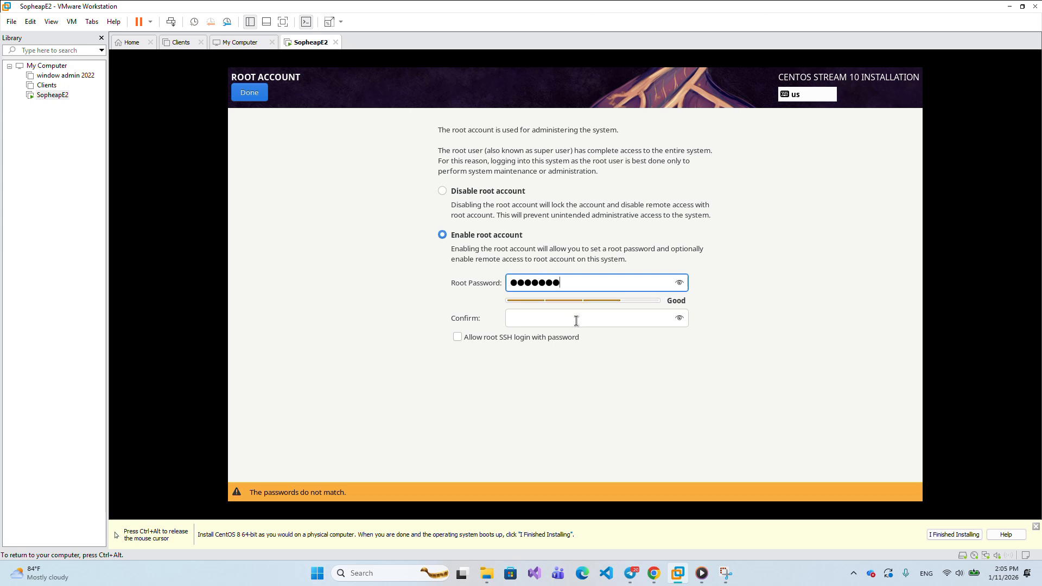
type("•••")
left_click(525, 318)
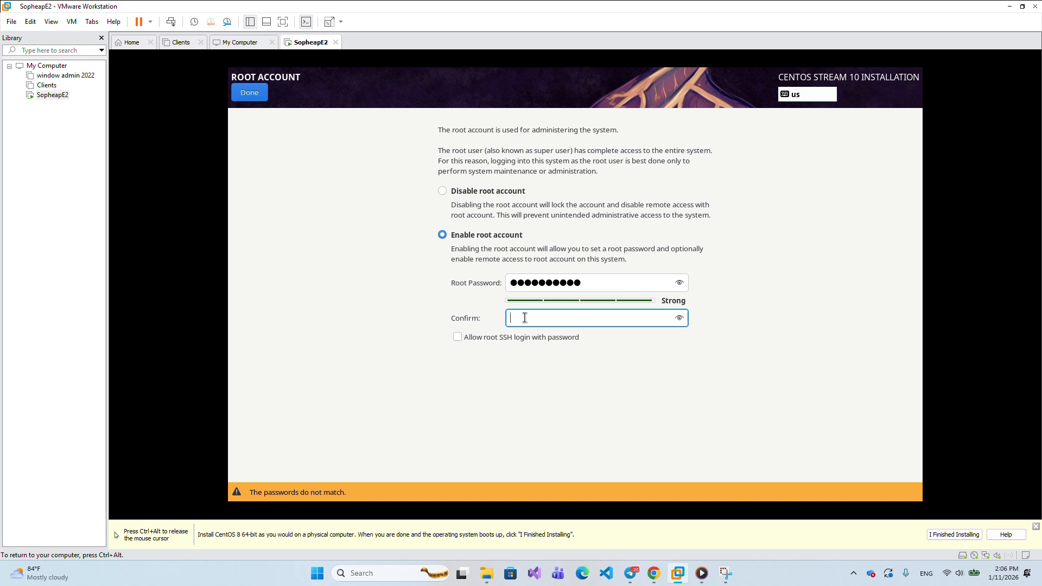
type("•••••")
key("BackSpace")
key("BackSpace")
key("BackSpace")
key("BackSpace")
key("BackSpace")
type("••••••••")
- Allow root SSH login with password and verify the confirmation password matches
left_click(458, 338)
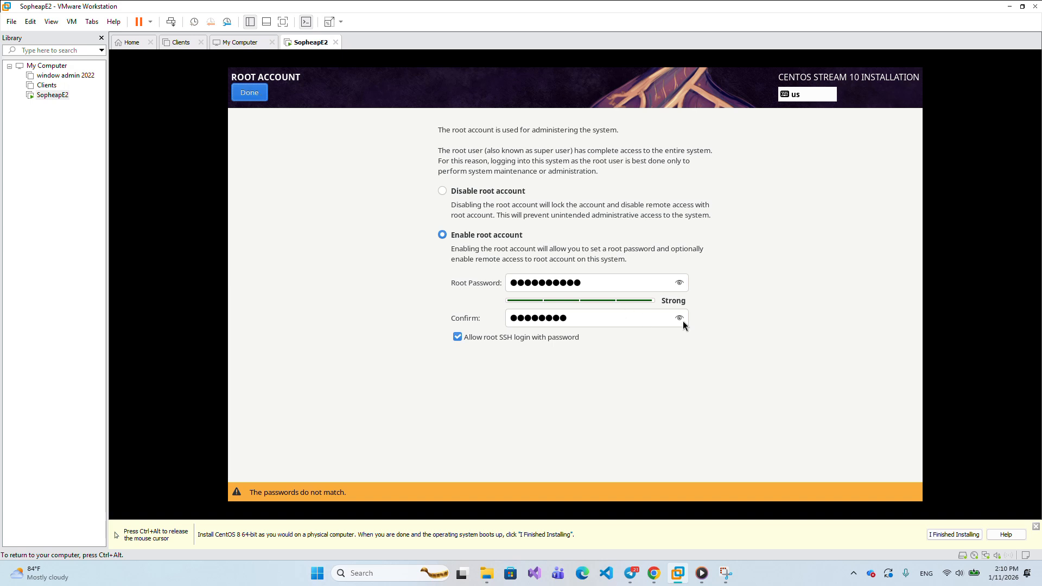
left_click(678, 319)
left_click(565, 317)
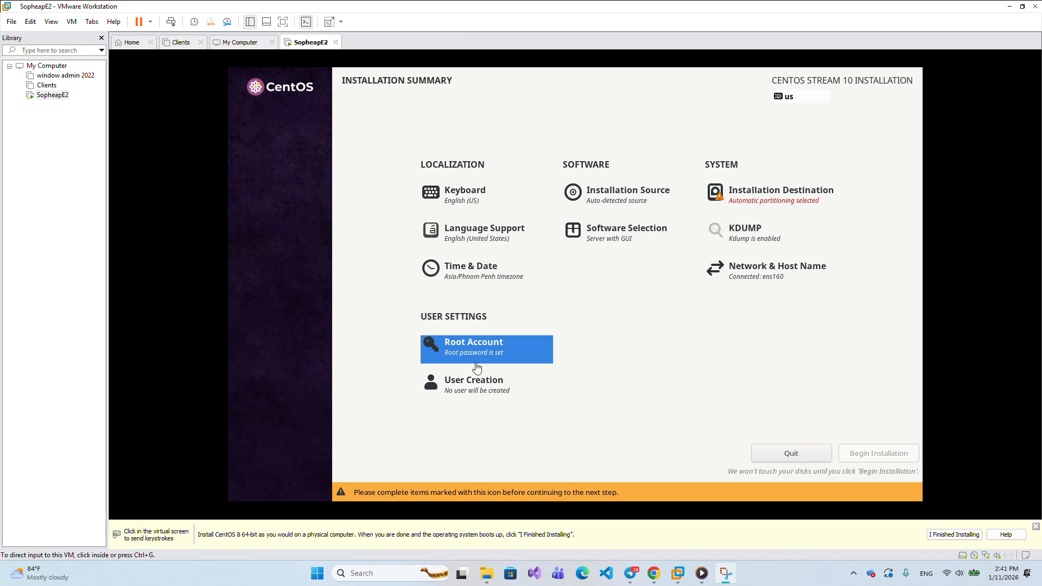
left_click(476, 392)
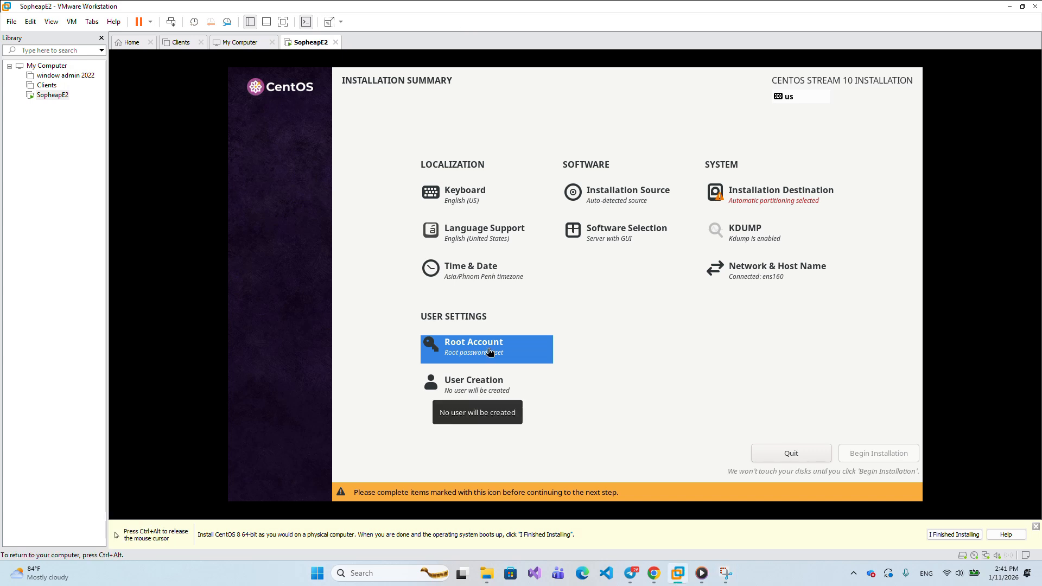
- In Create User, enter the user's full name and a first password attempt
left_click(455, 377)
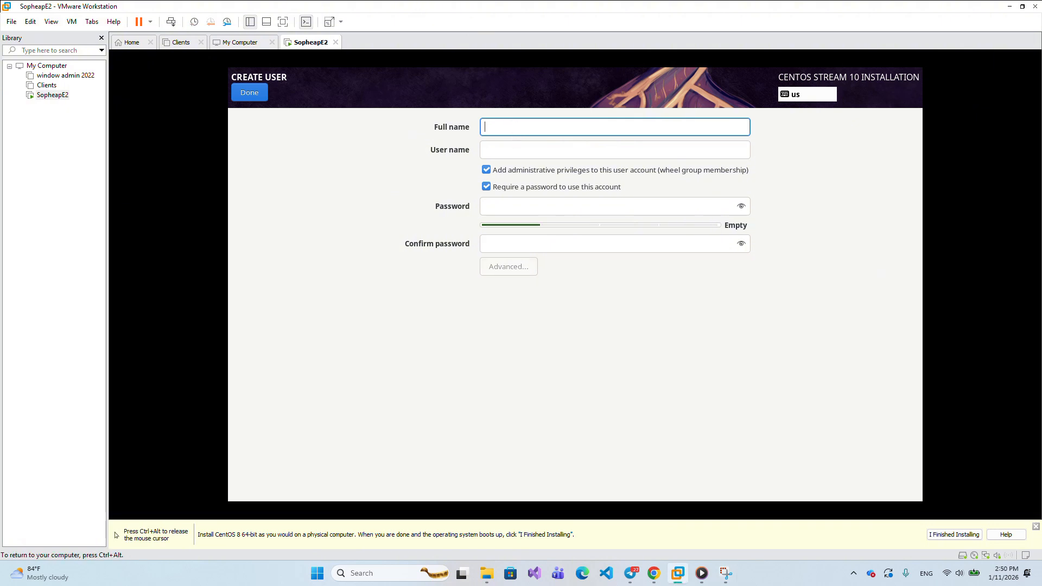
type("Sopheap Chhann")
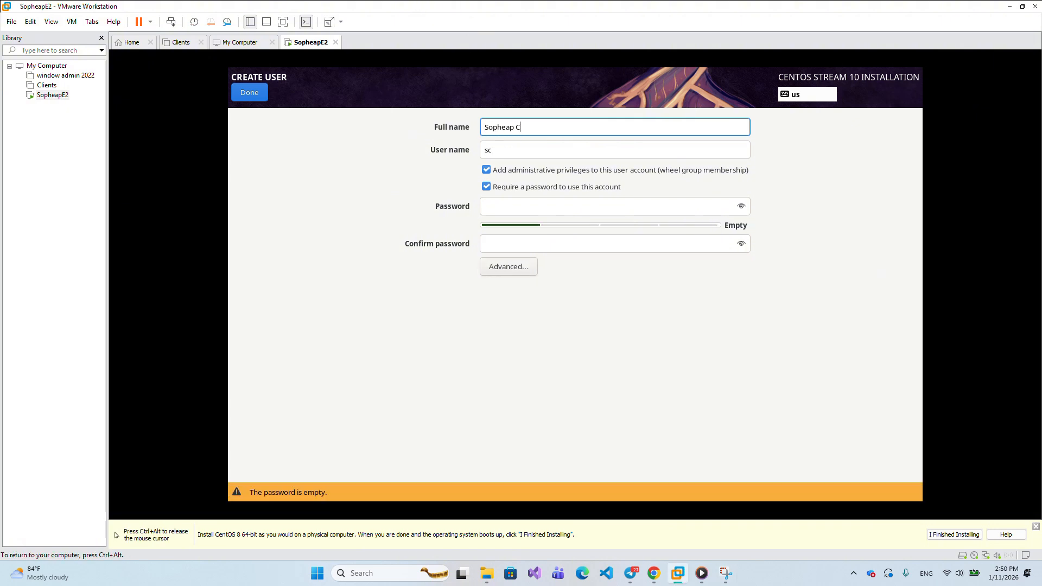
key("BackSpace")
key("BackSpace")
key("BackSpace")
key("BackSpace")
key("BackSpace")
key("BackSpace")
key("BackSpace")
key("BackSpace")
key("BackSpace")
key("BackSpace")
key("BackSpace")
key("BackSpace")
key("BackSpace")
key("BackSpace")
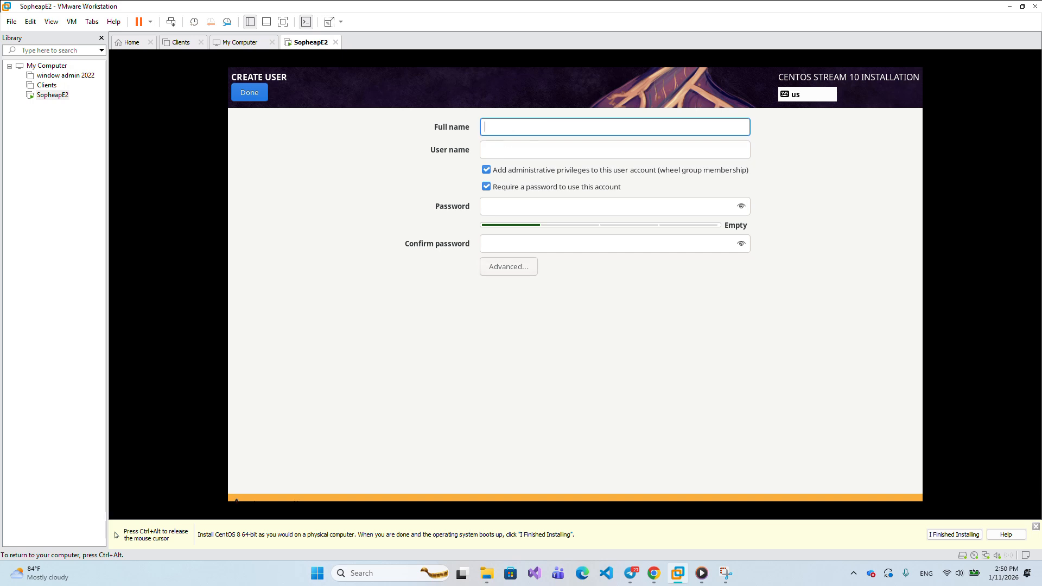
type("Chhann Sopheap")
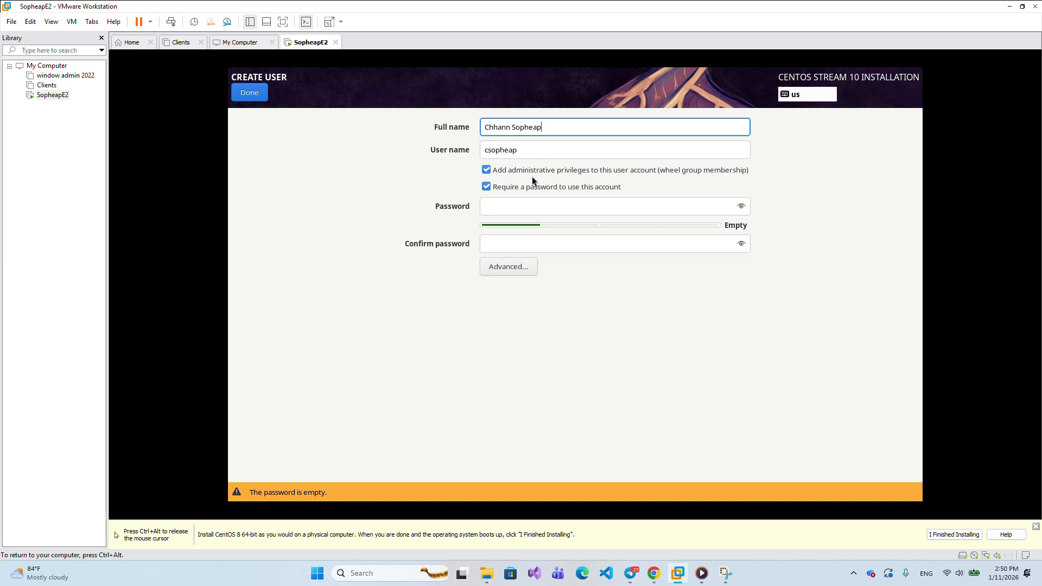
left_click(490, 210)
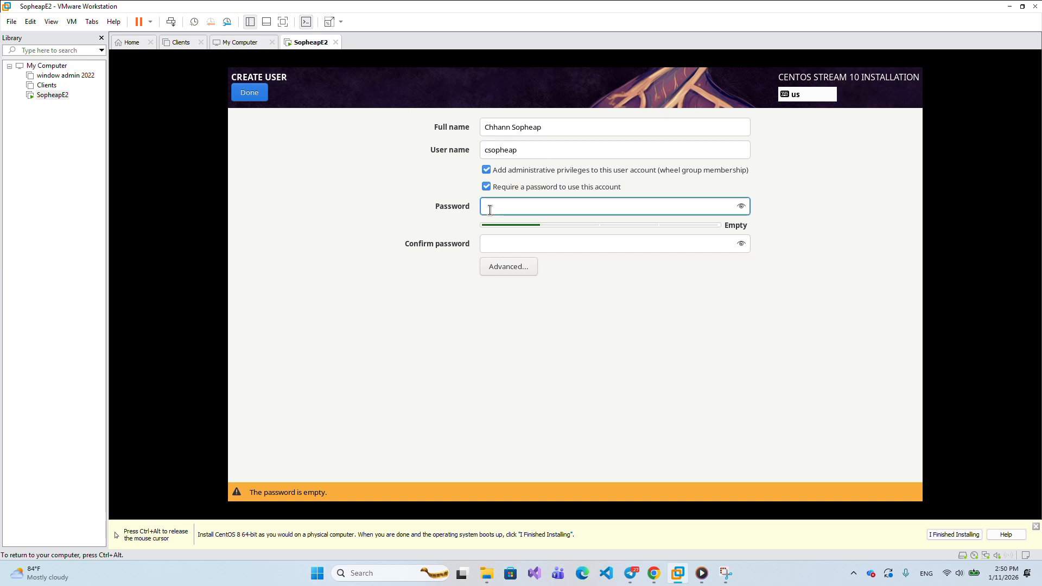
type("********")
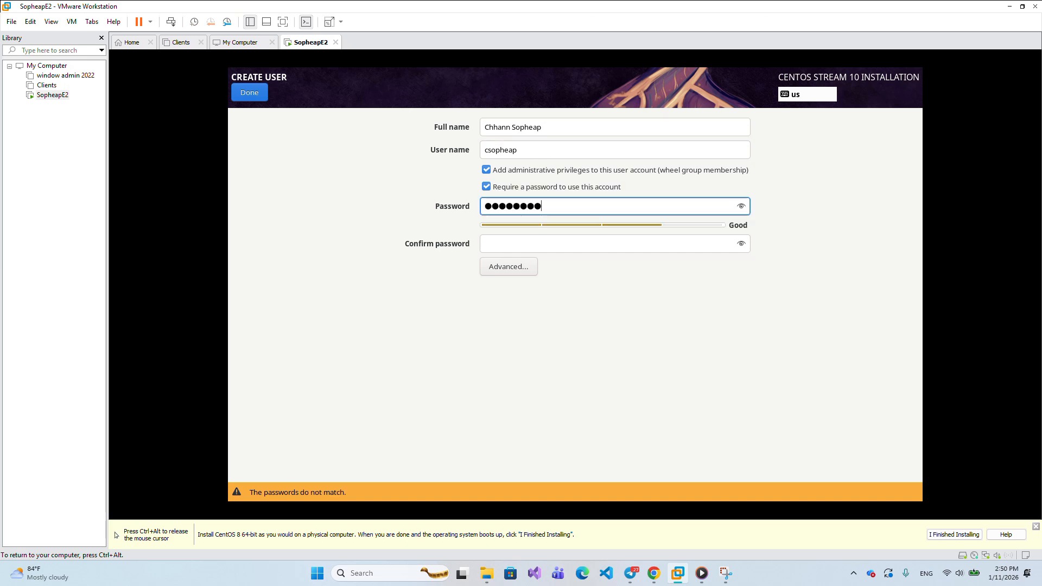
type("*****")
left_click(578, 246)
type("*******")
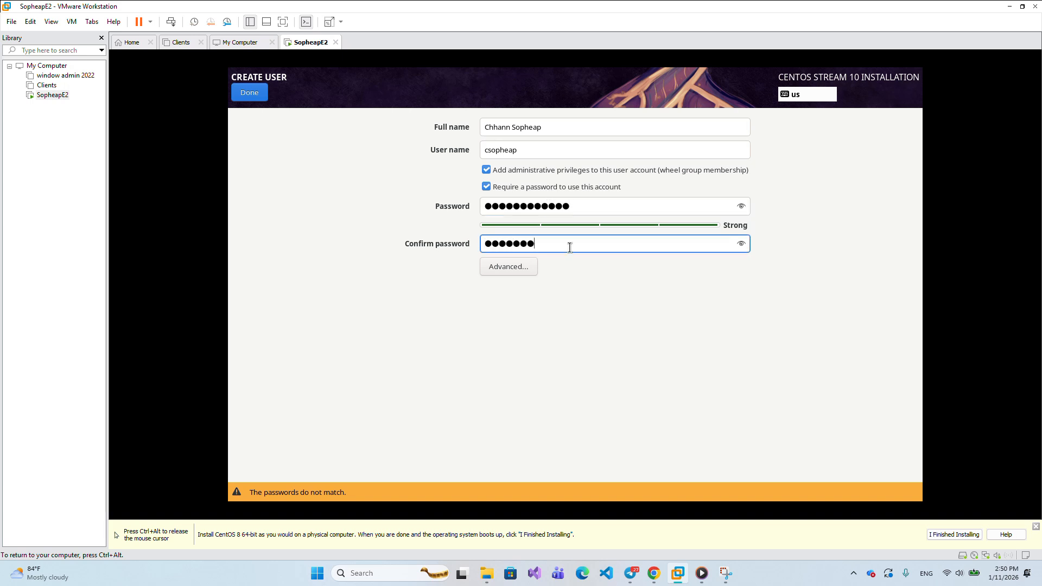
type("*")
key("BackSpace")
- Clear the user's Password field and retype the account password
left_click(591, 207)
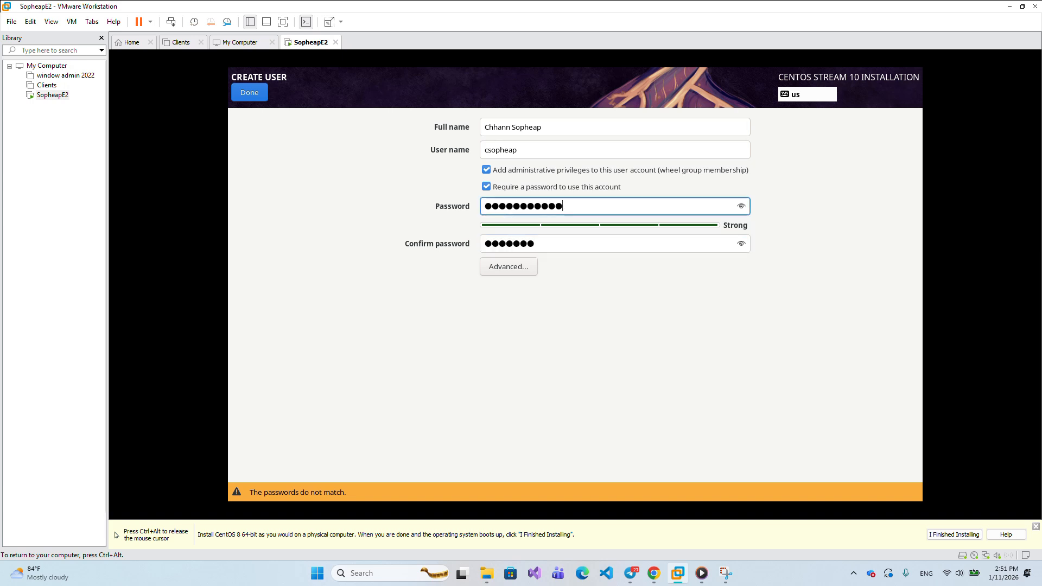
key("ctrl+a")
key("BackSpace")
type("*")
key("BackSpace")
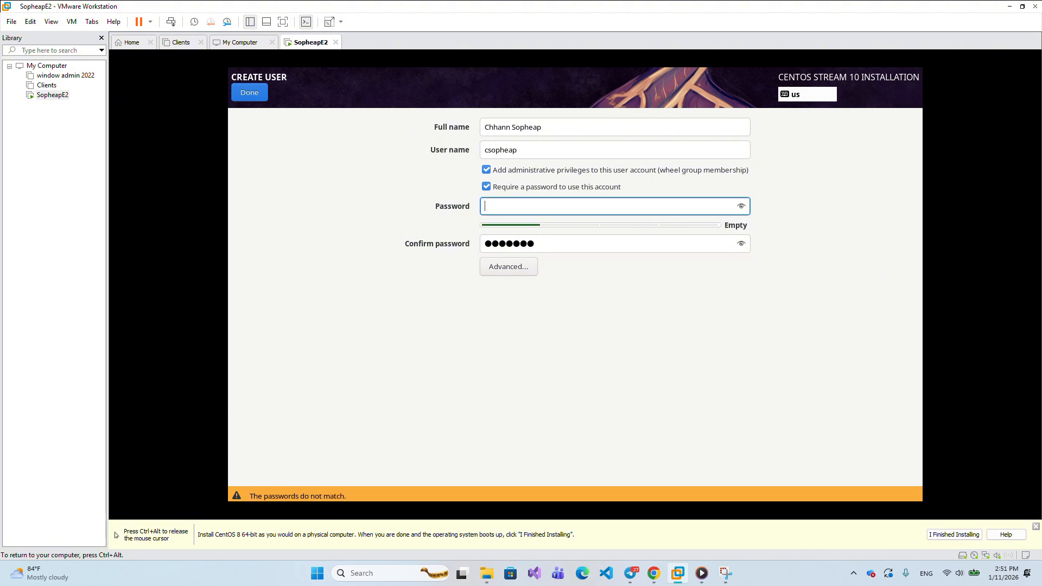
type("*")
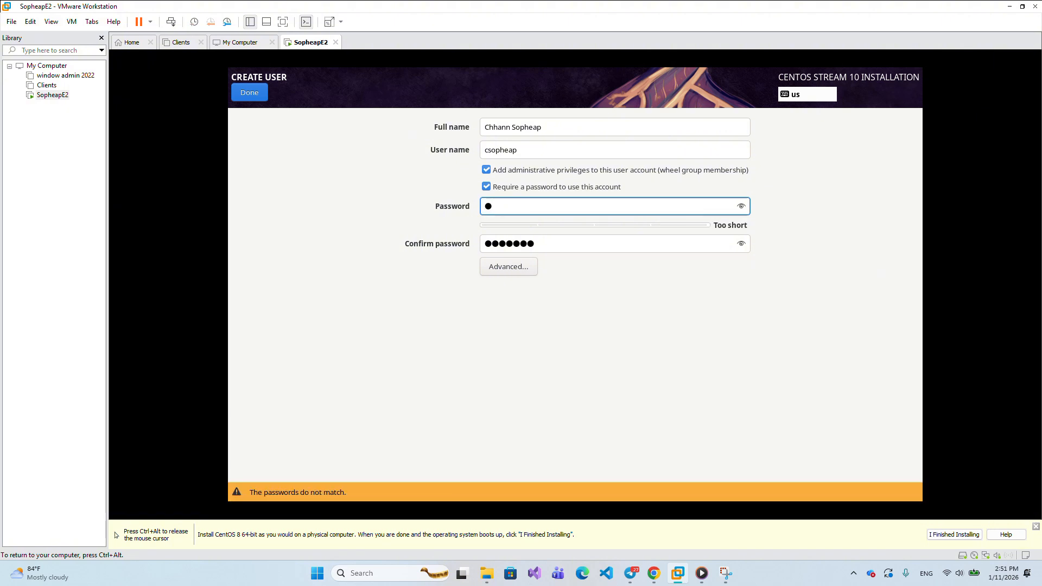
key("BackSpace")
type("********")
- Re-enter the matching confirmation password and finish creating the administrator user
left_click(588, 243)
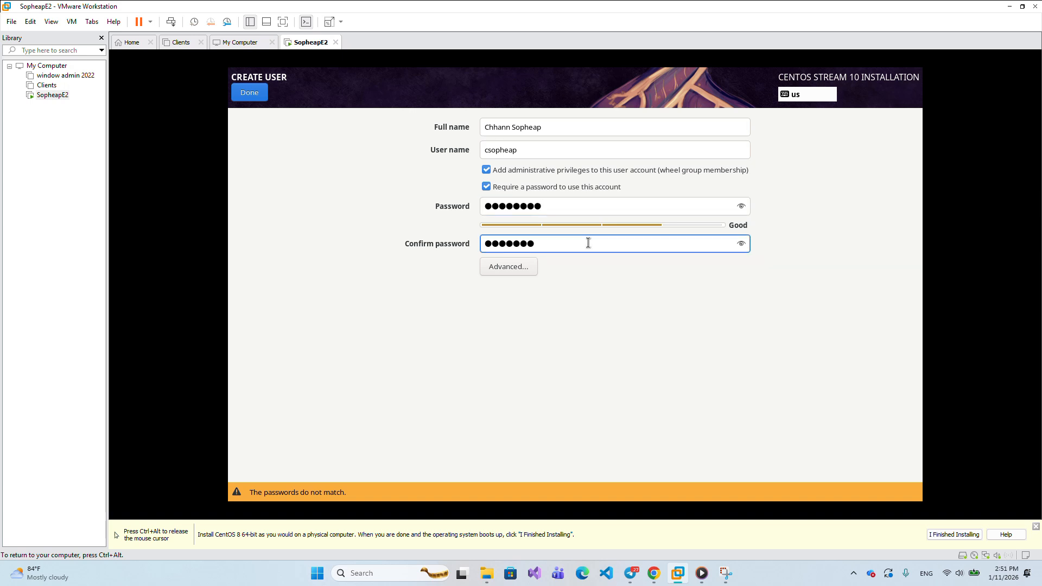
left_click(549, 210)
key("BackSpace")
key("BackSpace")
key("BackSpace")
key("BackSpace")
key("BackSpace")
key("BackSpace")
key("BackSpace")
key("BackSpace")
type("*********")
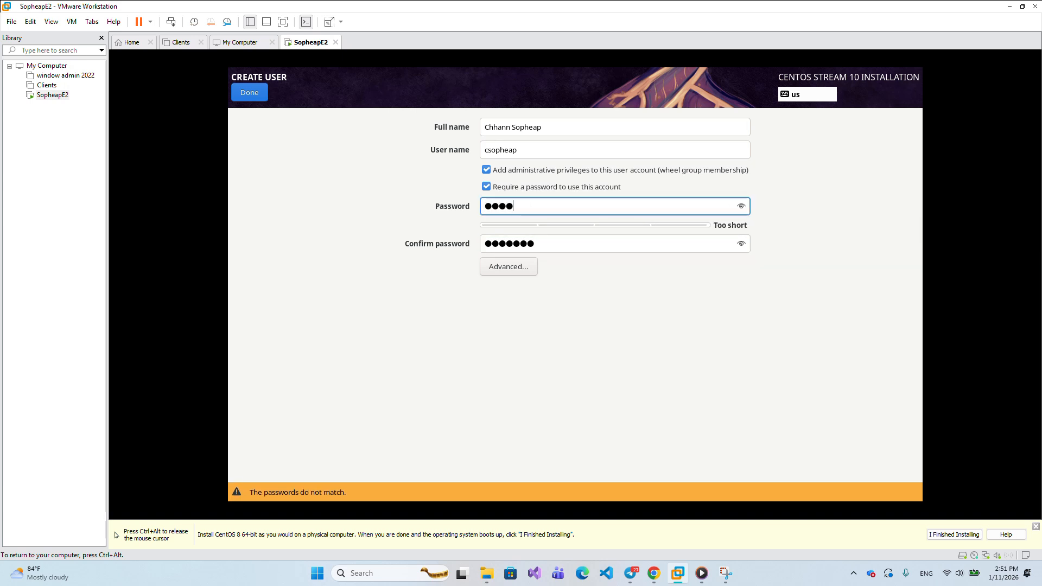
key("BackSpace")
key("BackSpace")
key("BackSpace")
key("BackSpace")
key("BackSpace")
key("BackSpace")
key("BackSpace")
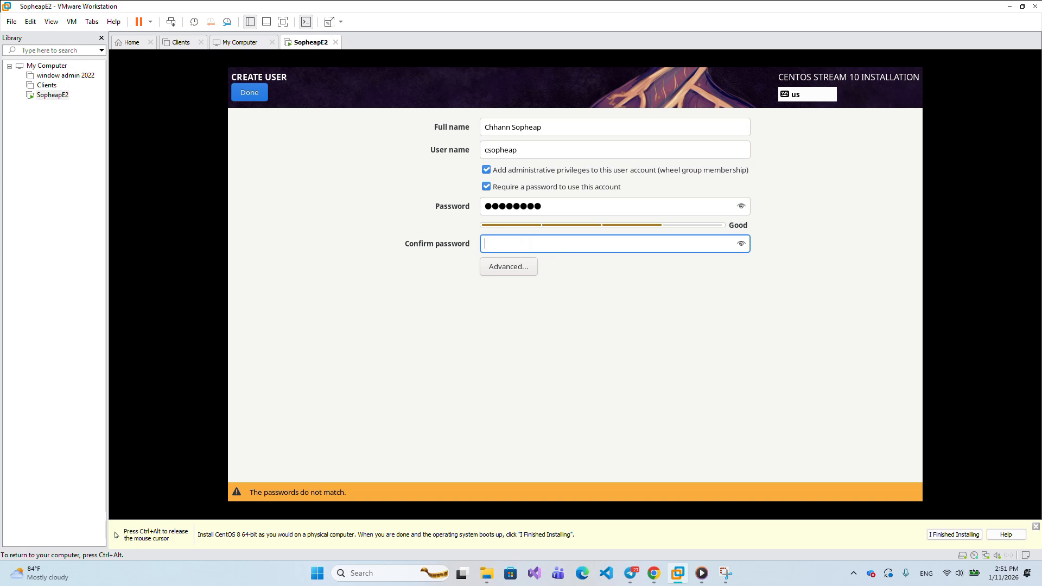
type("****")
key("BackSpace")
key("BackSpace")
key("BackSpace")
key("BackSpace")
type("*********")
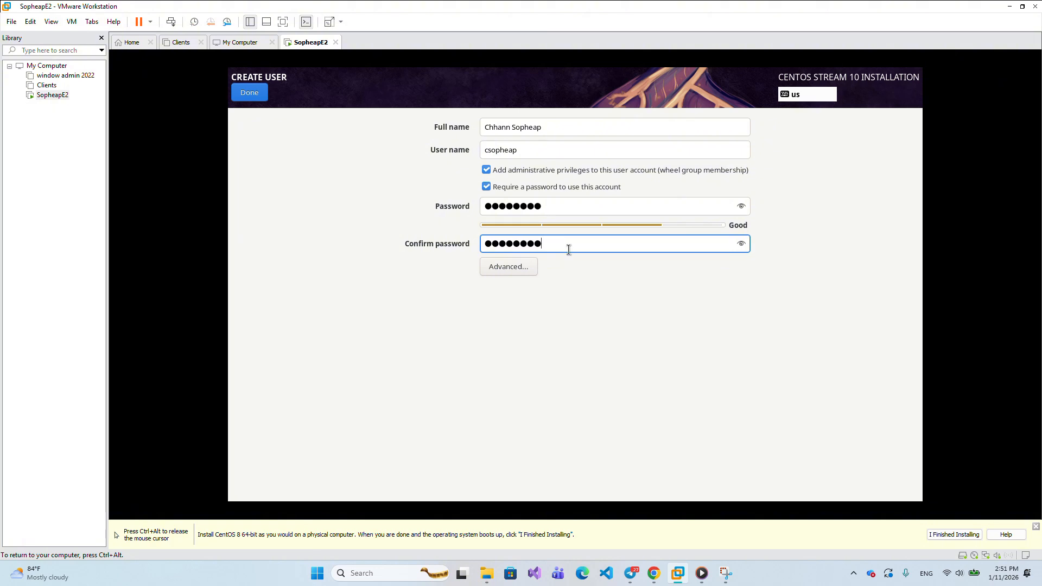
left_click(250, 93)
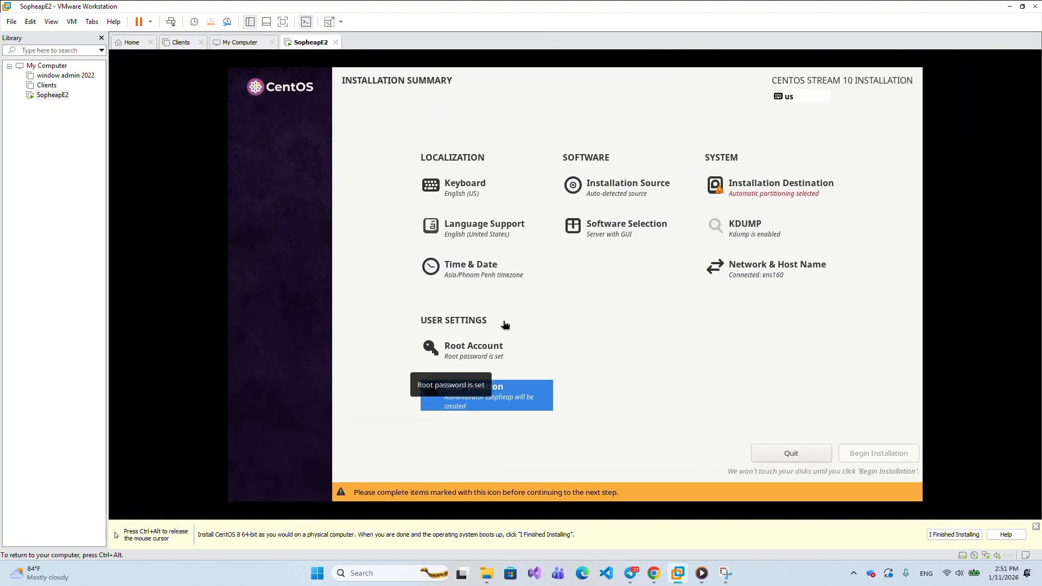
- Accept the automatic disk configuration for Installation Destination
left_click(747, 196)
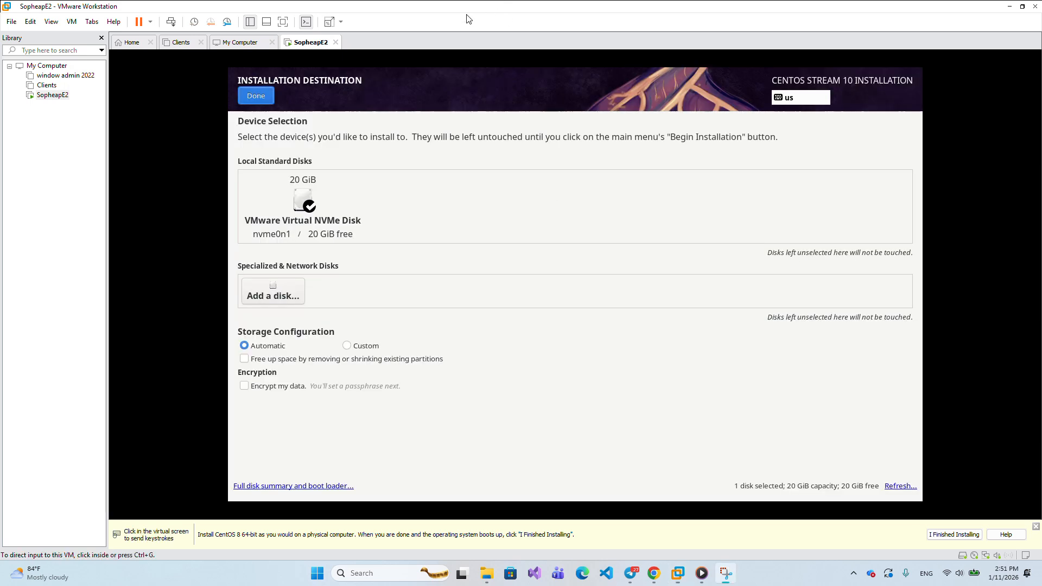
left_click(259, 100)
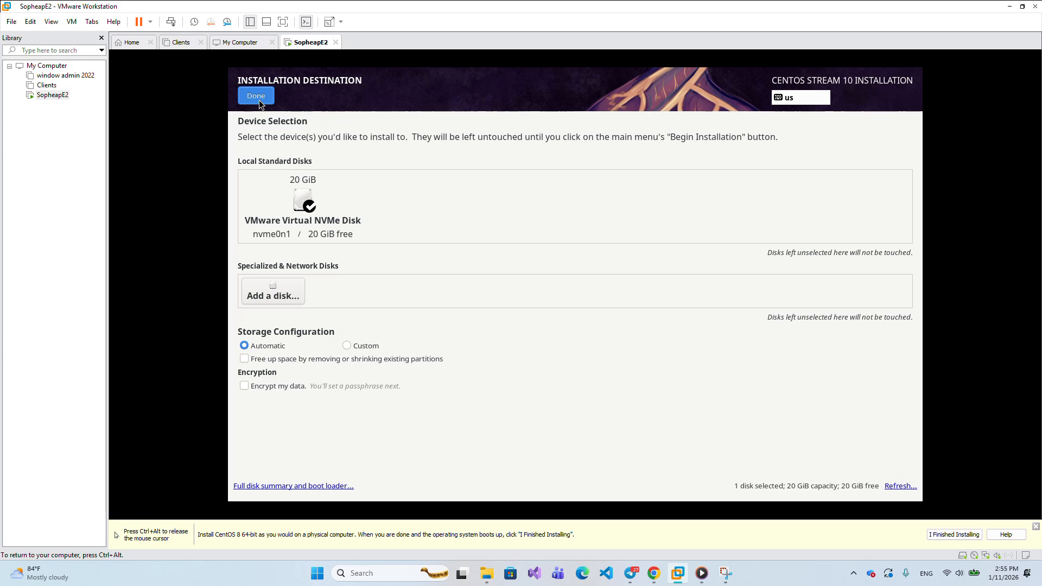
left_click(259, 100)
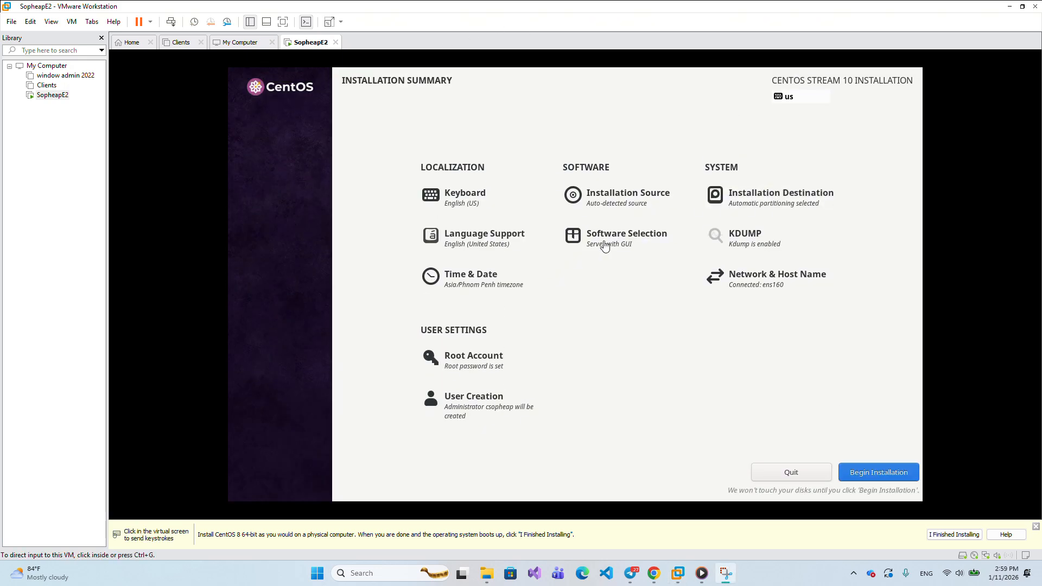
- Change the Software Selection base environment from Server with GUI to Server
left_click(605, 246)
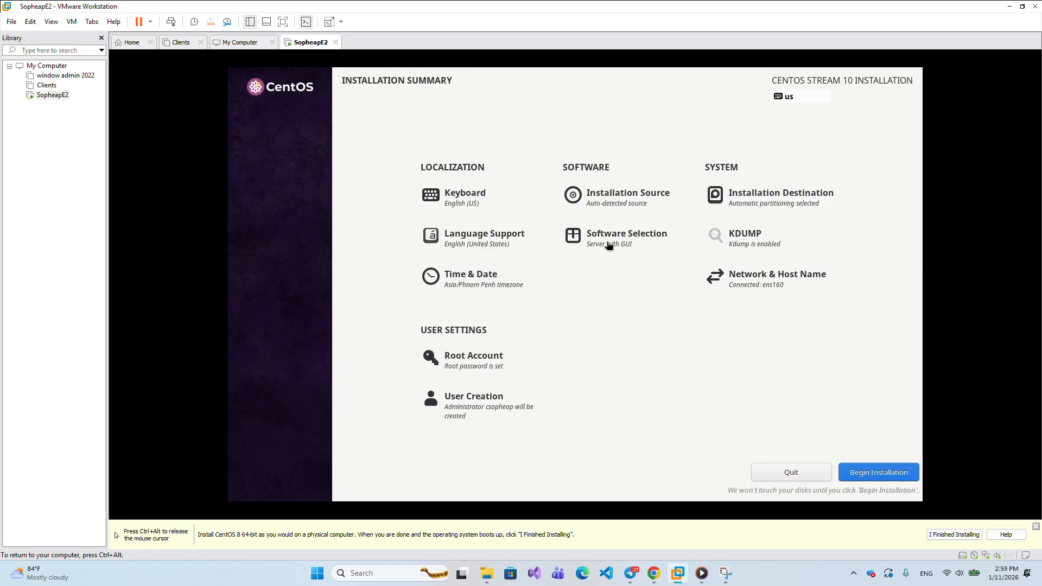
left_click(606, 246)
key("ctrl+alt")
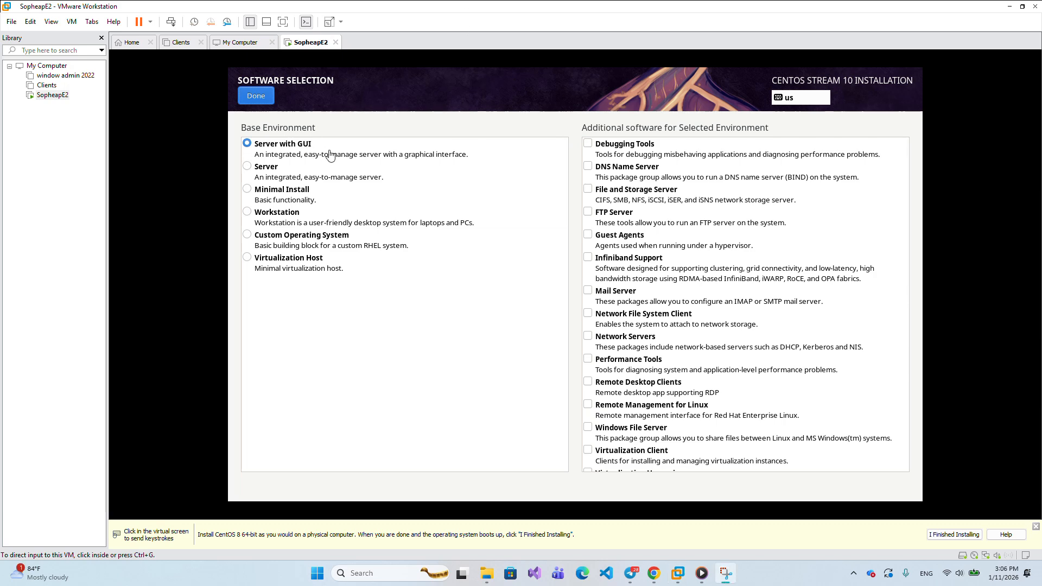
left_click(248, 171)
left_click(249, 172)
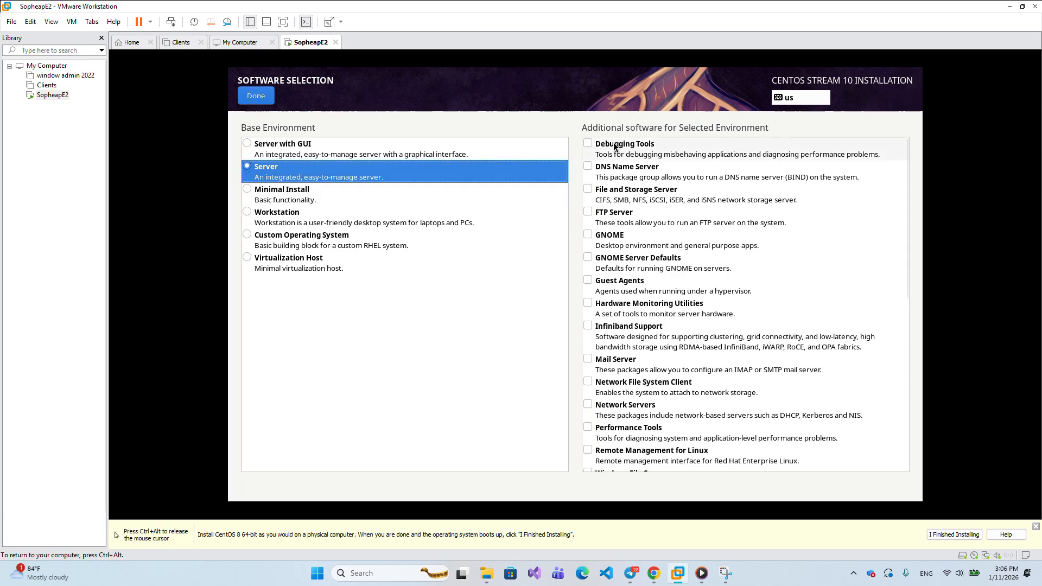
scroll(645, 239, "down", 10)
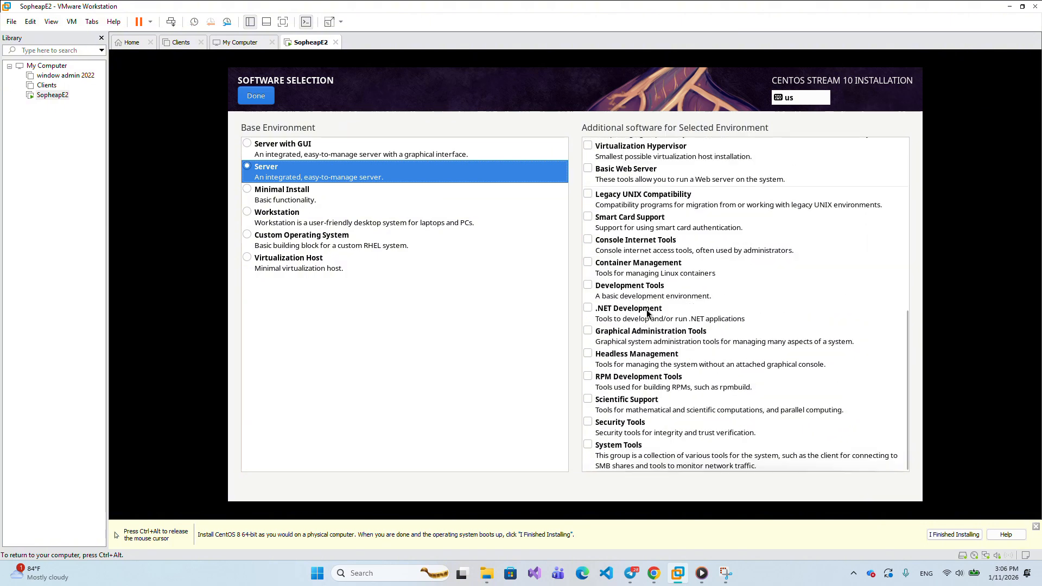
left_click(255, 97)
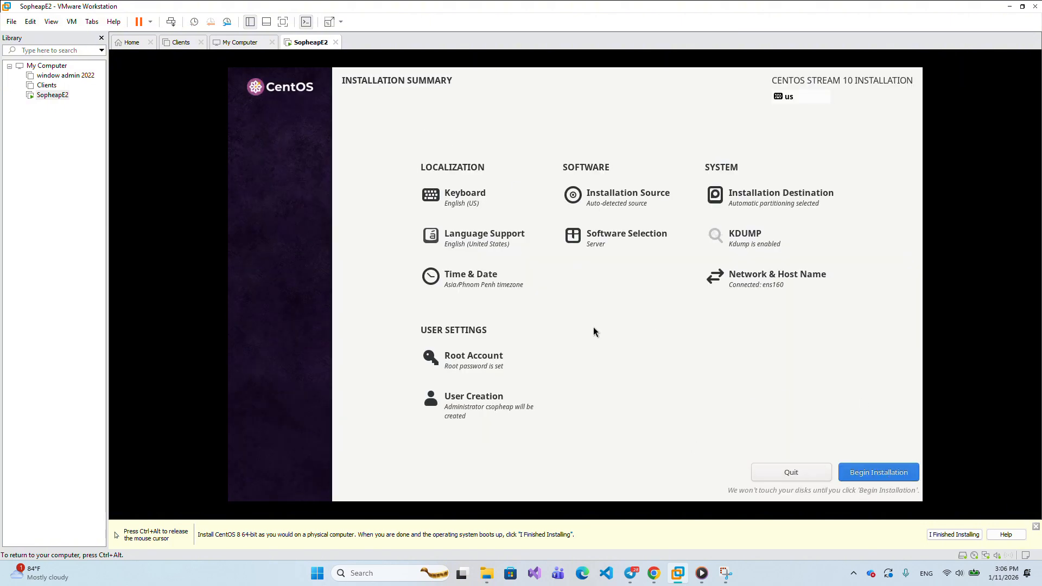
left_click(463, 16)
- Begin the CentOS Stream 10 installation and reboot the system once it completes
left_click(865, 476)
left_click(874, 475)
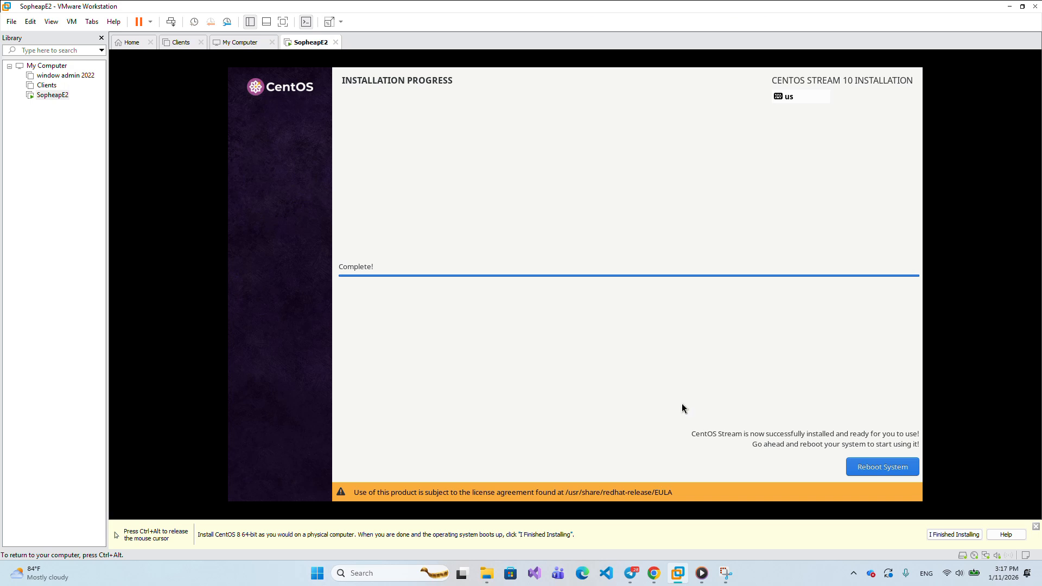
left_click(881, 467)
left_click(881, 467)
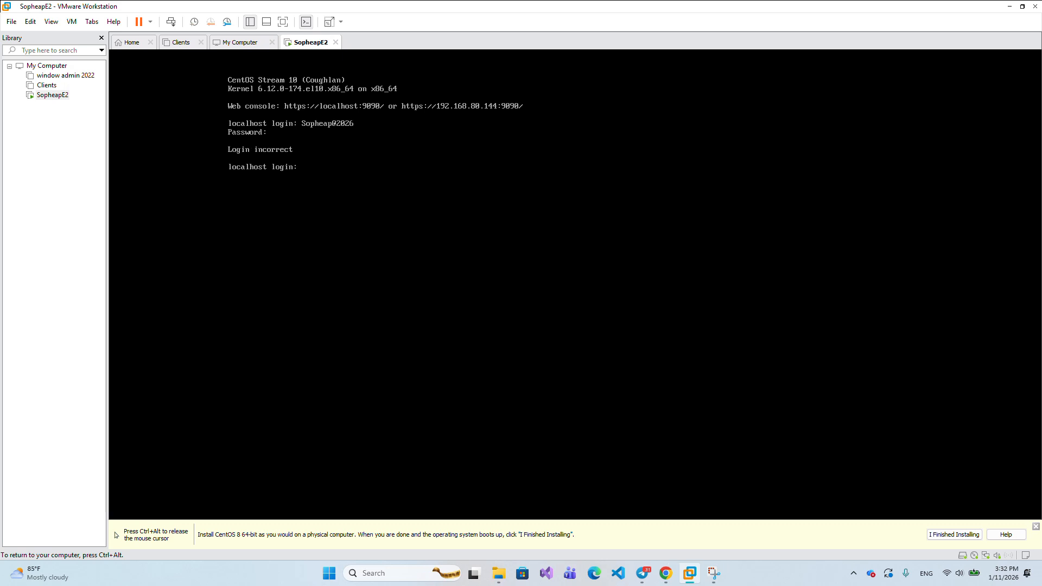
- Submit root as the login name at the localhost console prompt
type("ro")
key("BackSpace")
key("BackSpace")
type("root")
key("Return")
key("Return")
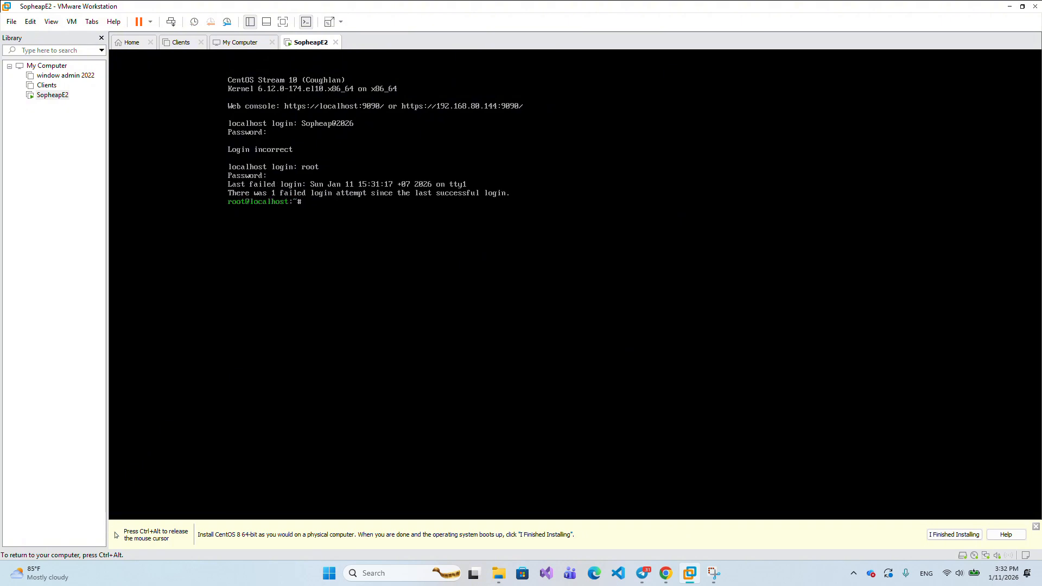